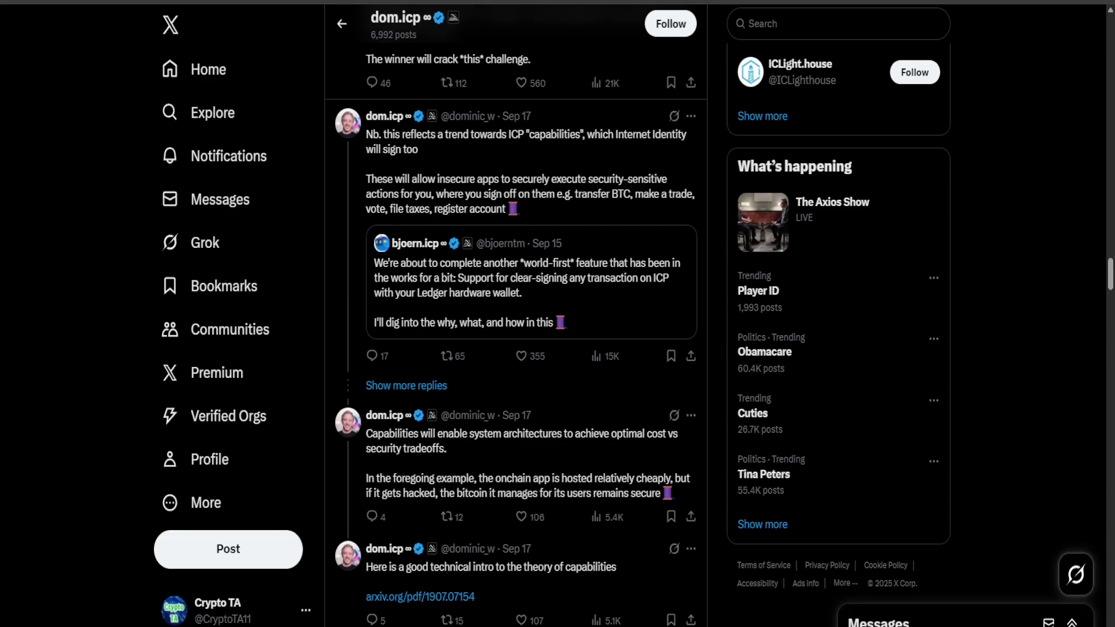
# Open the quoted Ledger clear-signing post, then advance to its first reply on validating transactions on hardware
pyautogui.click(526, 278)
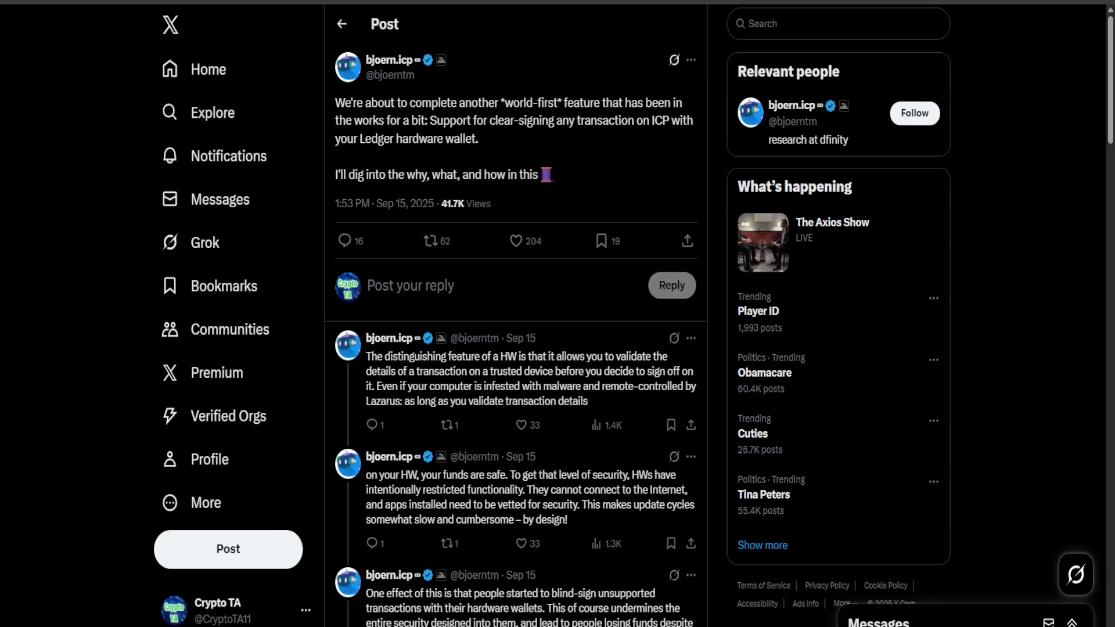
pyautogui.press('Return')
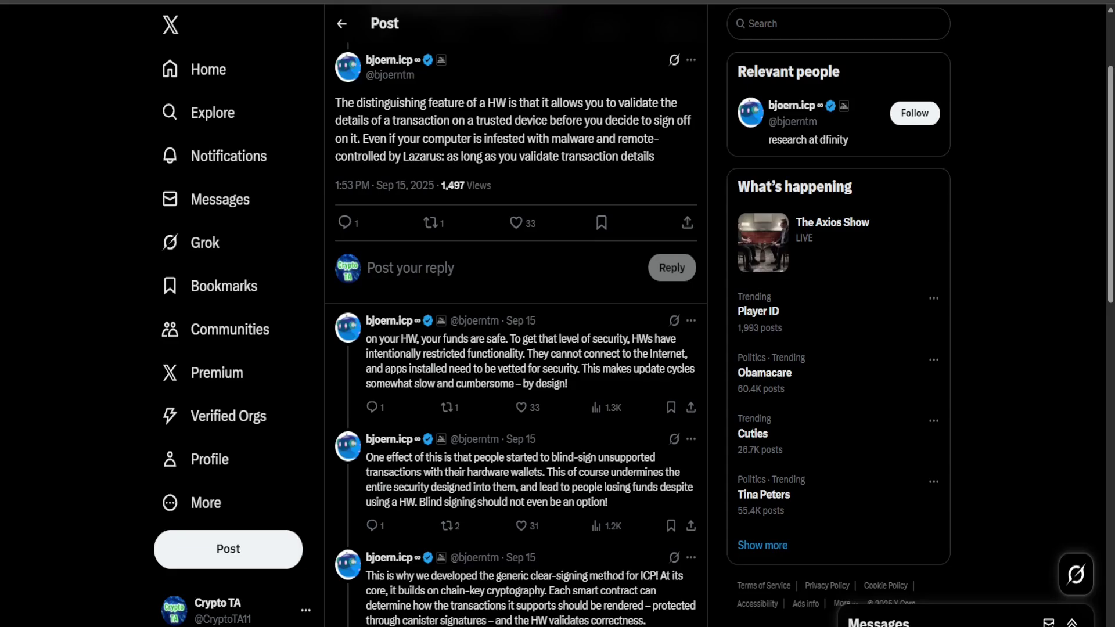
# Open the next thread reply so the blind-signing post becomes the main post
pyautogui.click(523, 360)
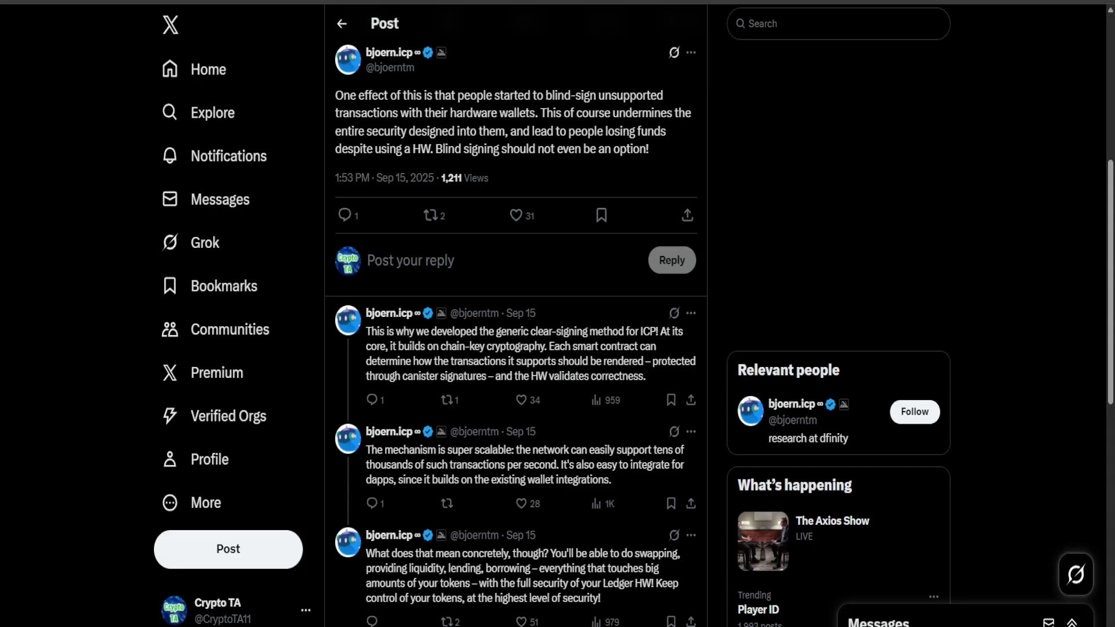
# Step through to the final reply on swapping, lending and borrowing with full Ledger security
pyautogui.press('j')
pyautogui.press('Return')
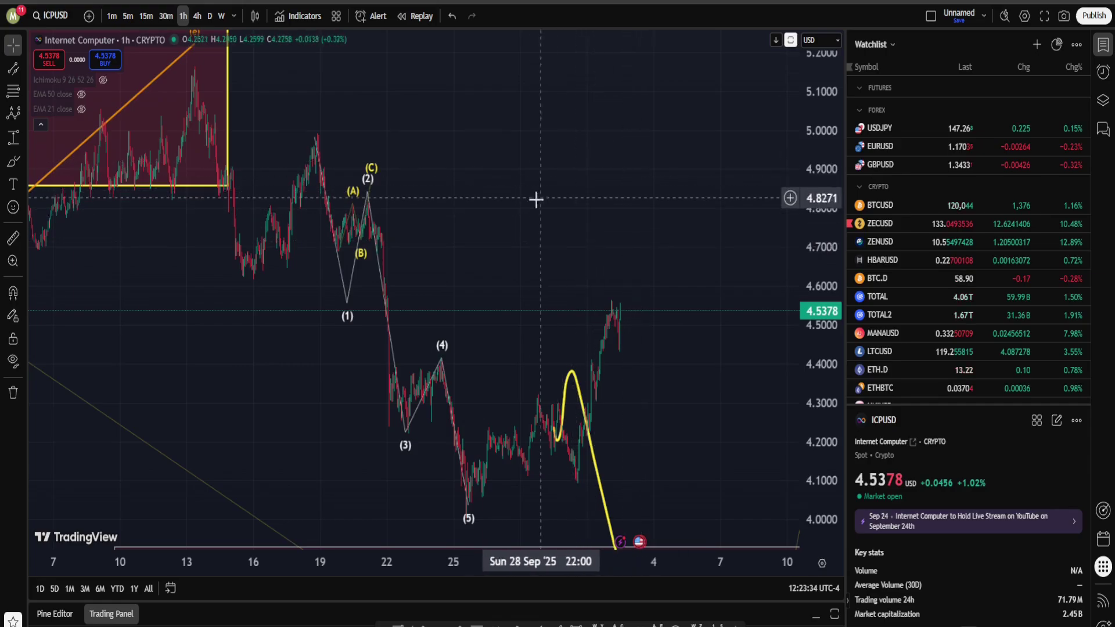
# Bring the latest ICPUSD candles into view and hide the watchlist panel to widen the chart
pyautogui.scroll(5, 511, 212)
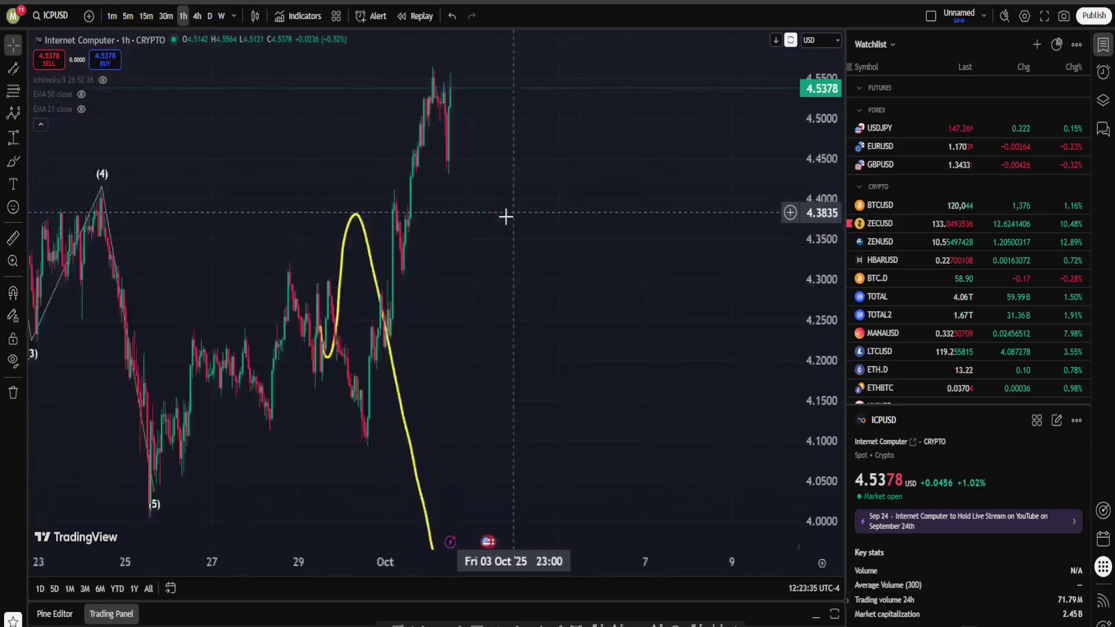
pyautogui.scroll(3, 499, 221)
pyautogui.moveTo(257, 214); pyautogui.dragTo(649, 261)
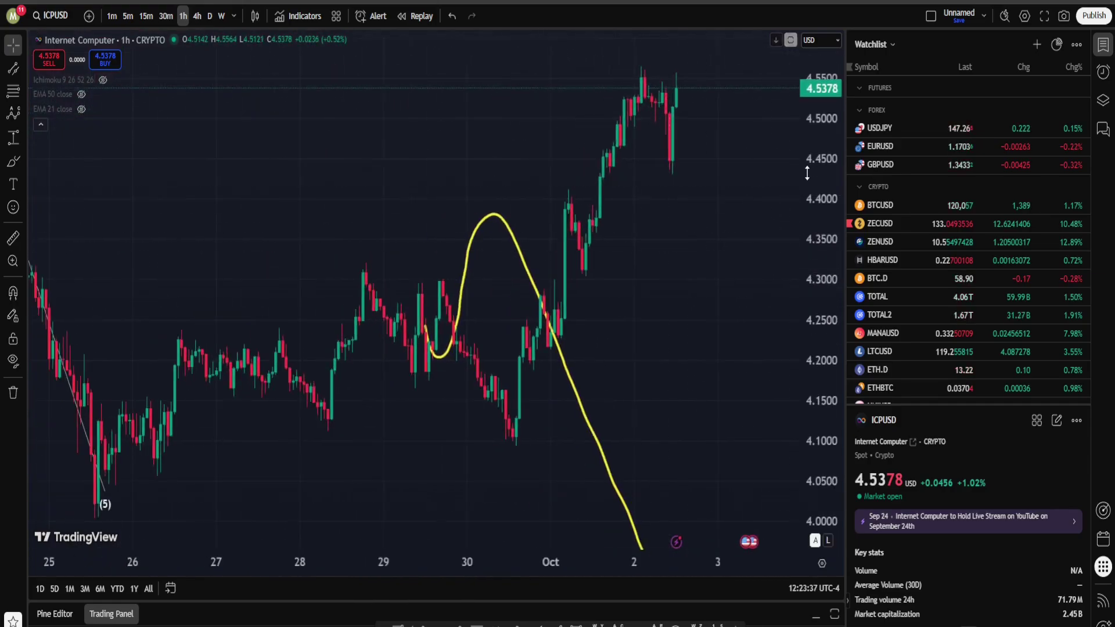
pyautogui.click(1103, 44)
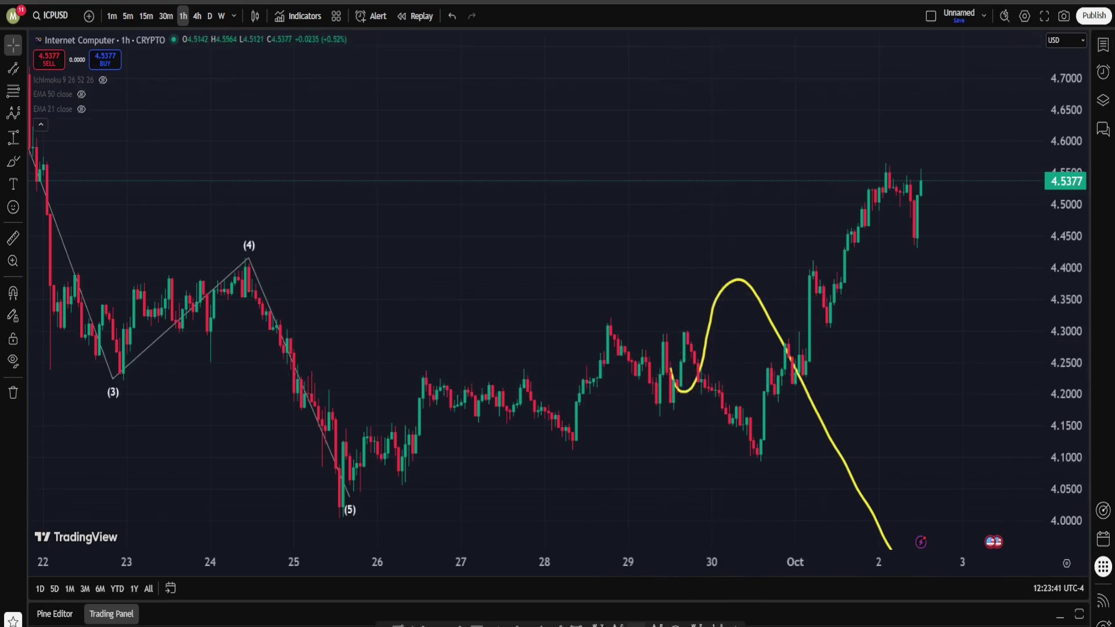
# Sketch yellow brush loops around the 29–30 Sep candles and a rising stroke, undoing them
pyautogui.click(13, 161)
pyautogui.moveTo(696, 314)
pyautogui.mouseDown()
pyautogui.moveTo(710, 431)
pyautogui.moveTo(636, 419)
pyautogui.mouseUp()
pyautogui.moveTo(595, 384)
pyautogui.mouseDown()
pyautogui.moveTo(670, 298)
pyautogui.moveTo(725, 354)
pyautogui.mouseUp()
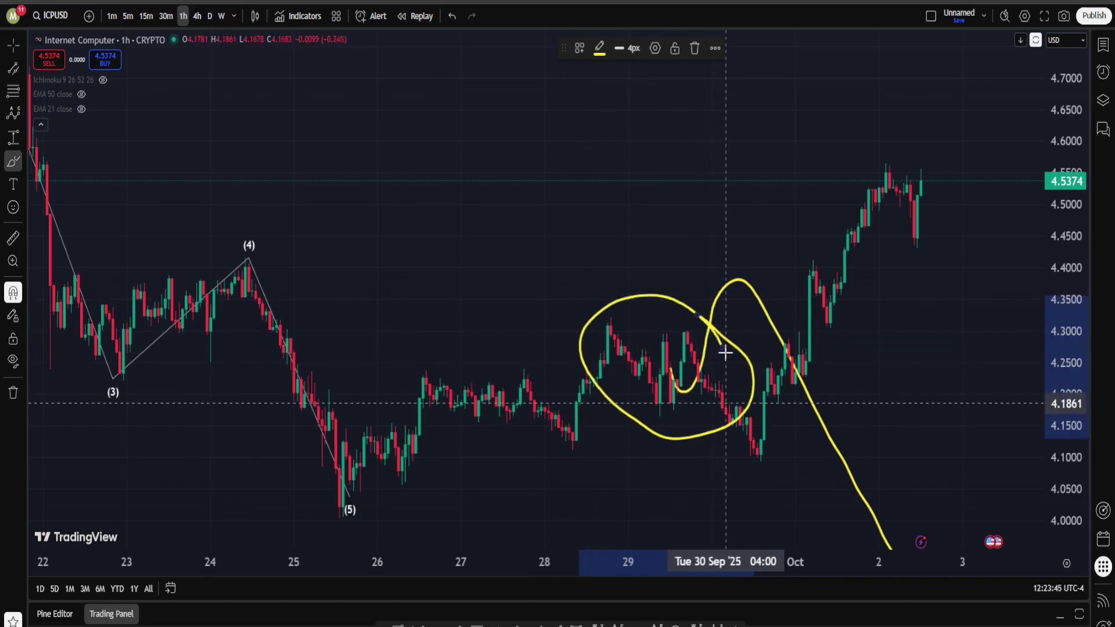
pyautogui.hotkey('ctrl', 'z')
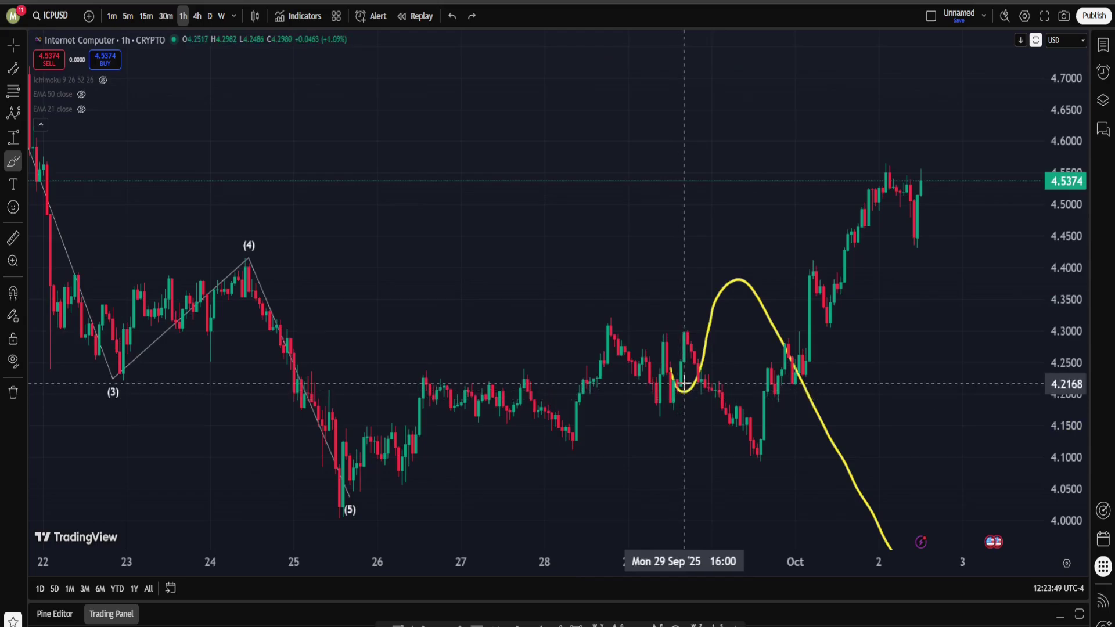
pyautogui.moveTo(684, 383); pyautogui.dragTo(771, 243)
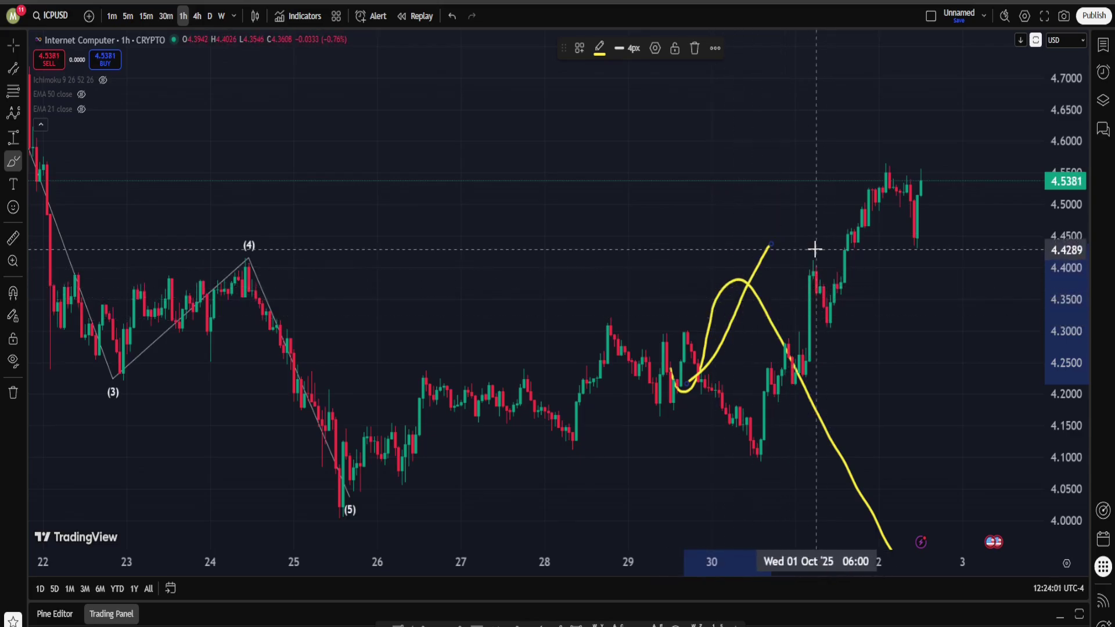
pyautogui.hotkey('ctrl', 'z')
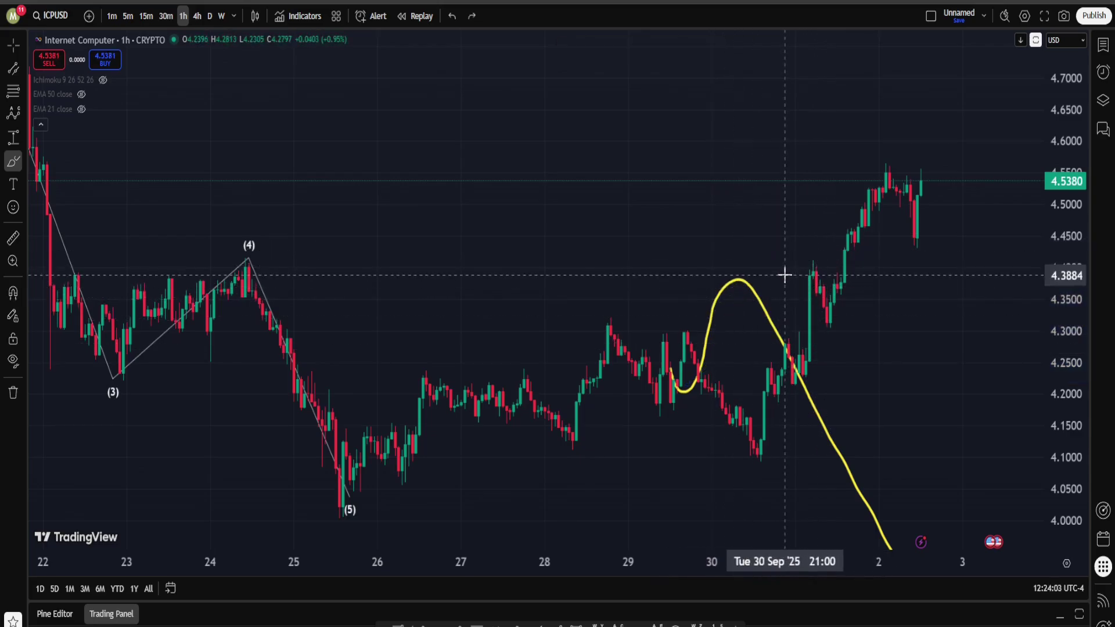
# Undo the remaining yellow brush curve, then pan toward the latest candles and compress the price scale
pyautogui.hotkey('ctrl', 'z')
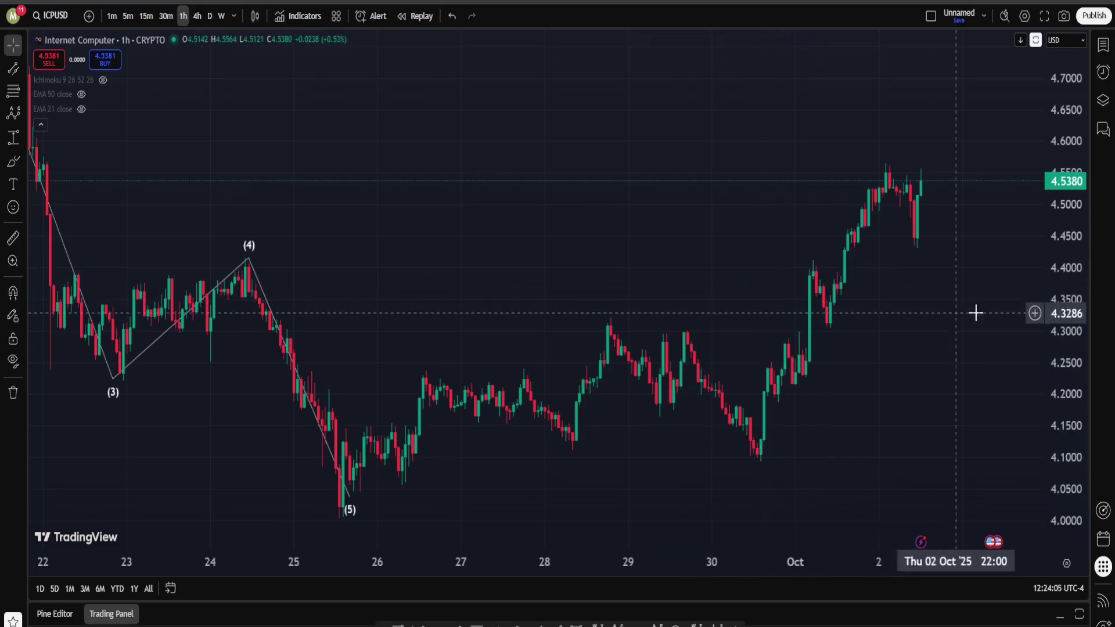
pyautogui.moveTo(832, 357); pyautogui.dragTo(617, 424)
pyautogui.moveTo(1055, 224); pyautogui.dragTo(801, 441)
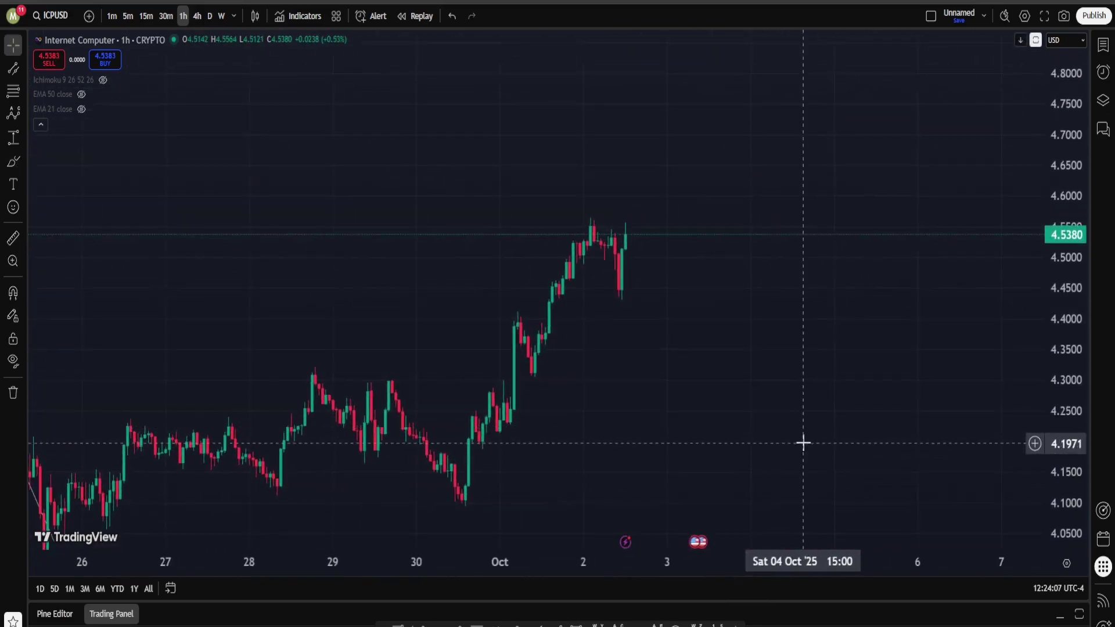
# Place Elliott impulse points (1)–(5) from the 30 Sep low up to the 2 Oct high
pyautogui.click(458, 506)
pyautogui.click(465, 374)
pyautogui.click(501, 445)
pyautogui.click(532, 297)
pyautogui.click(566, 356)
pyautogui.click(597, 209)
pyautogui.moveTo(699, 423); pyautogui.dragTo(736, 419)
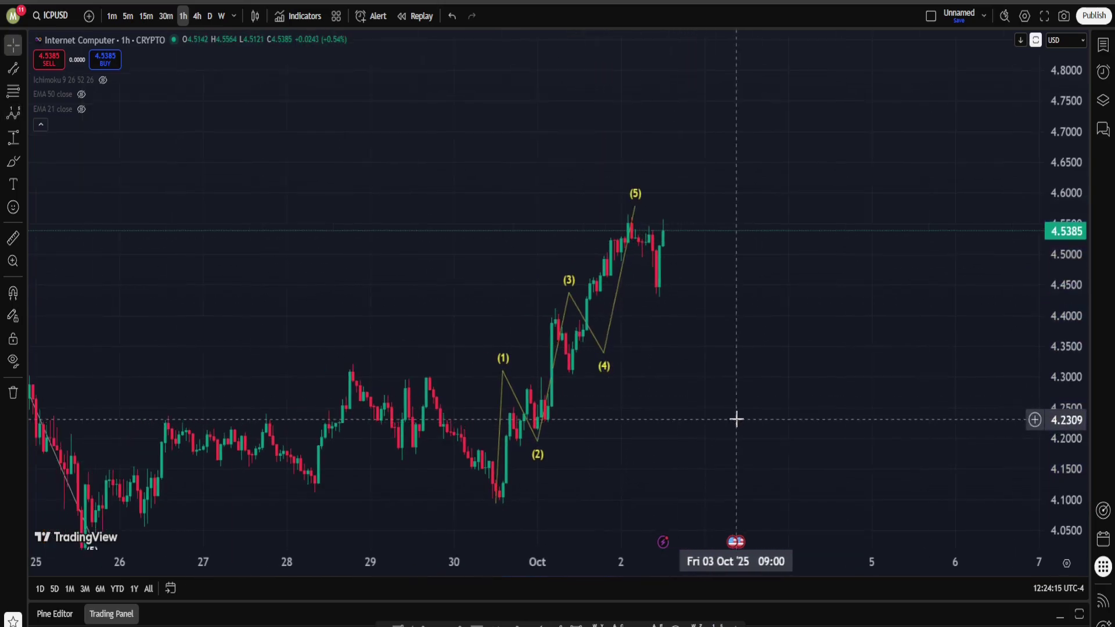
pyautogui.scroll(-3, 736, 419)
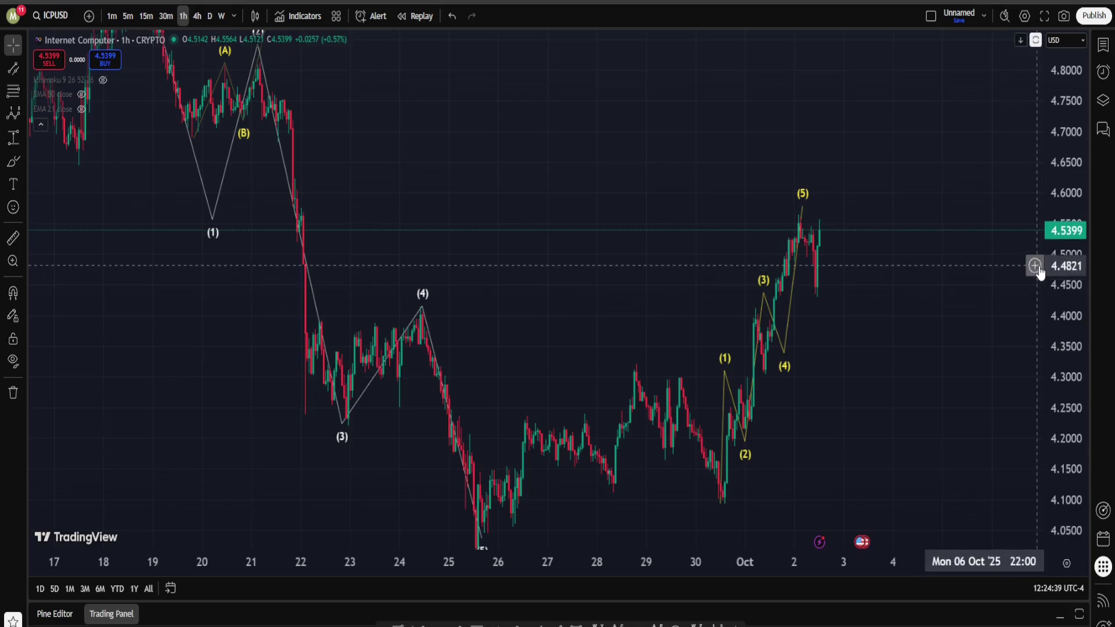
pyautogui.moveTo(1065, 239); pyautogui.dragTo(1071, 326)
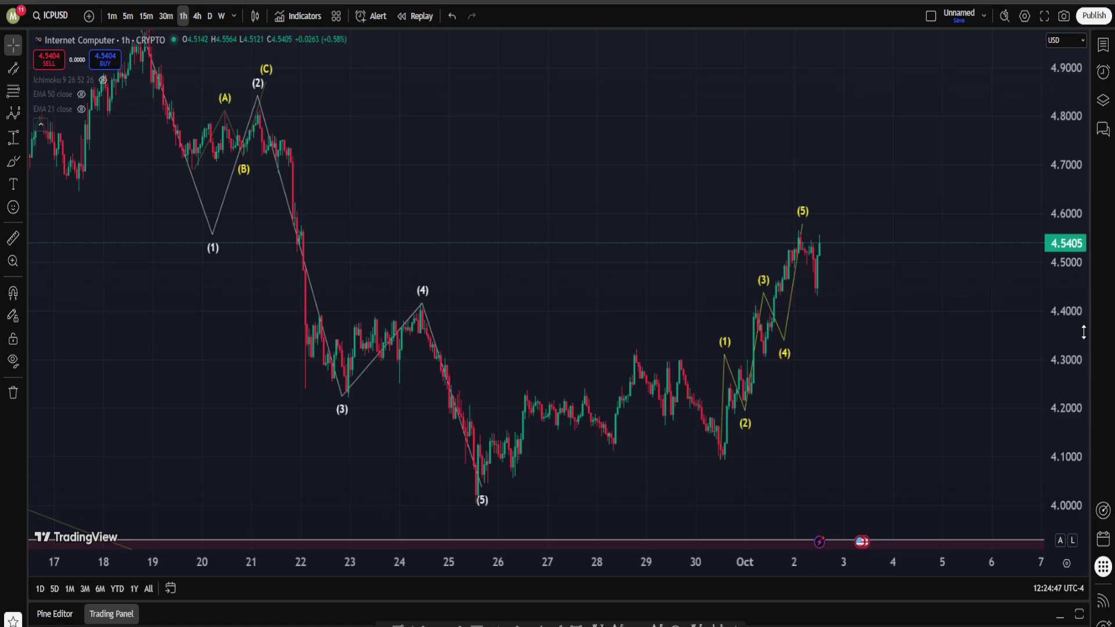
pyautogui.moveTo(1084, 332); pyautogui.dragTo(1084, 348)
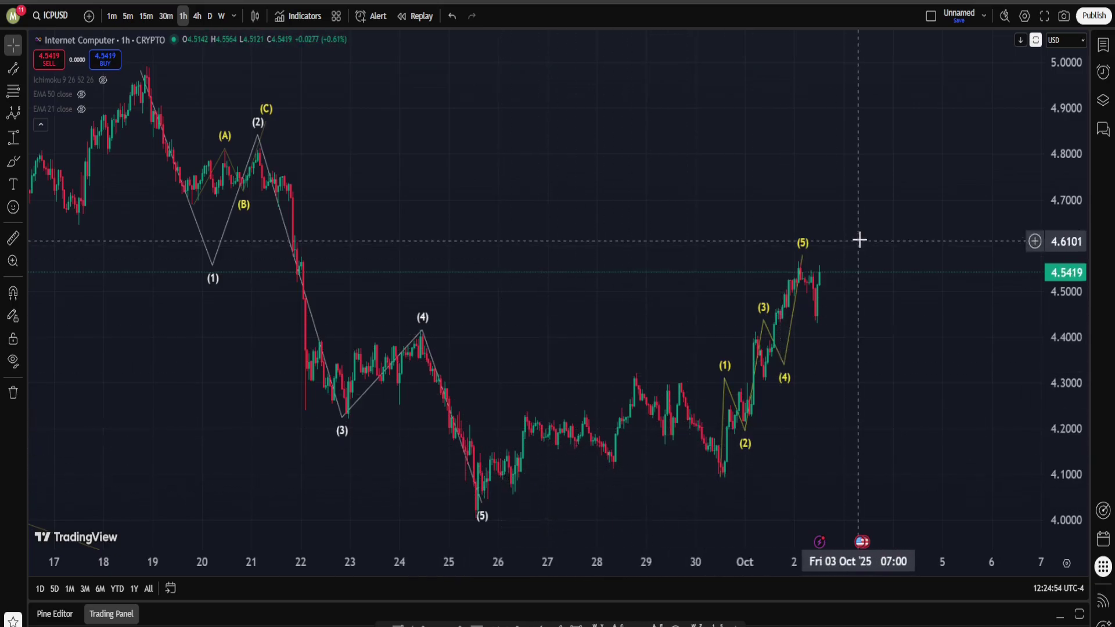
pyautogui.rightClick(852, 285)
pyautogui.click(788, 168)
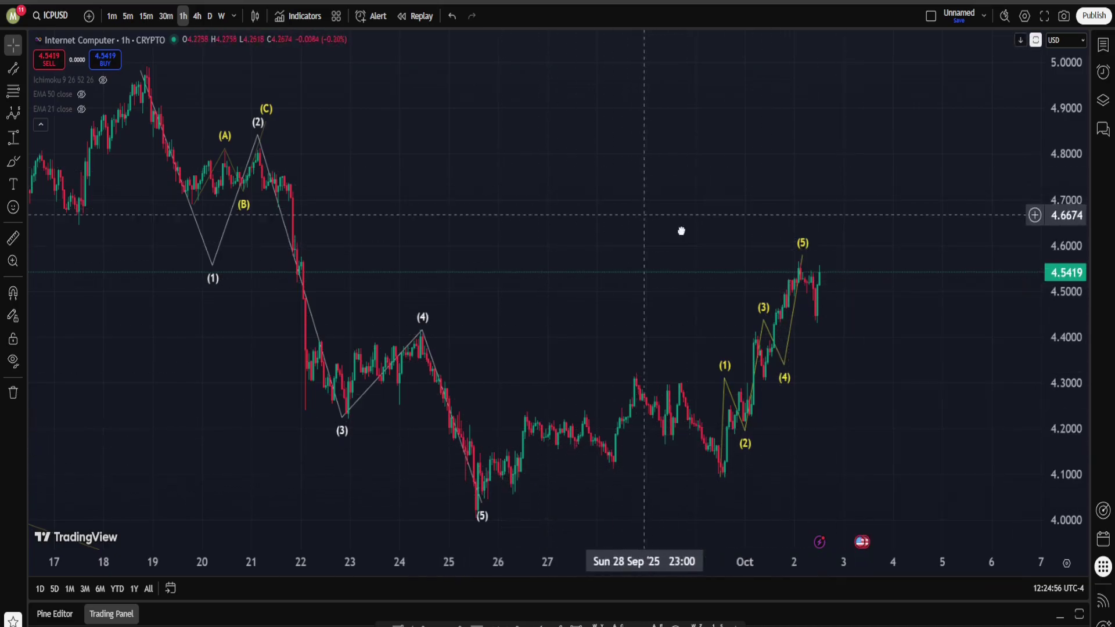
pyautogui.hscroll(-2, 859, 239)
pyautogui.scroll(4, 645, 284)
pyautogui.scroll(3, 645, 284)
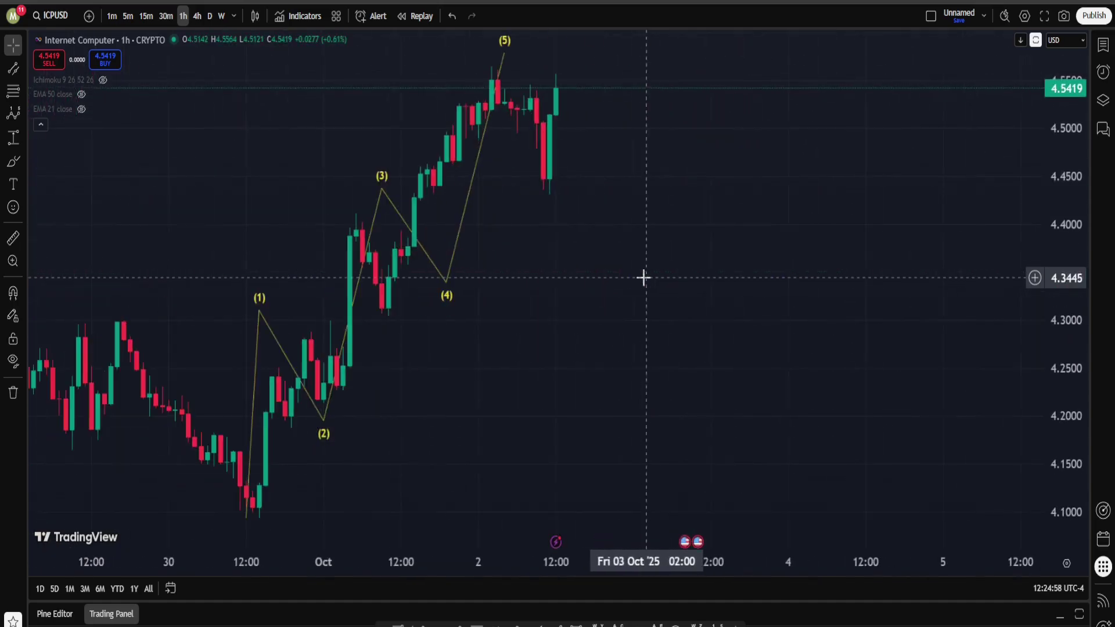
pyautogui.hscroll(-3, 564, 348)
pyautogui.moveTo(559, 296); pyautogui.dragTo(768, 280)
pyautogui.scroll(-3, 767, 279)
pyautogui.moveTo(844, 287); pyautogui.dragTo(362, 309)
pyautogui.scroll(3, 363, 308)
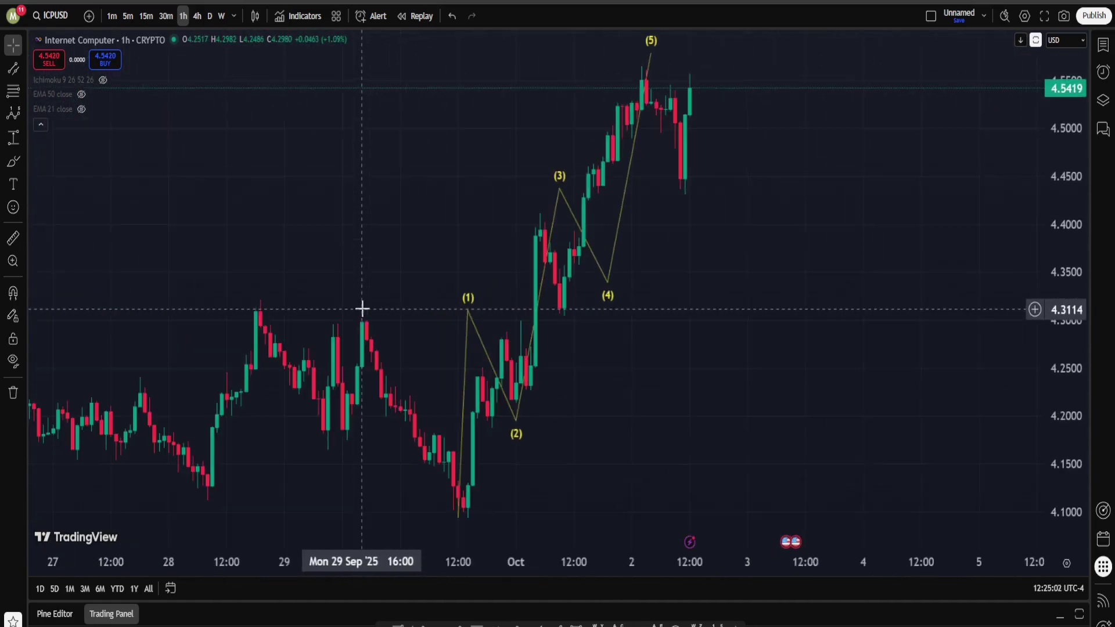
pyautogui.scroll(-4, 652, 325)
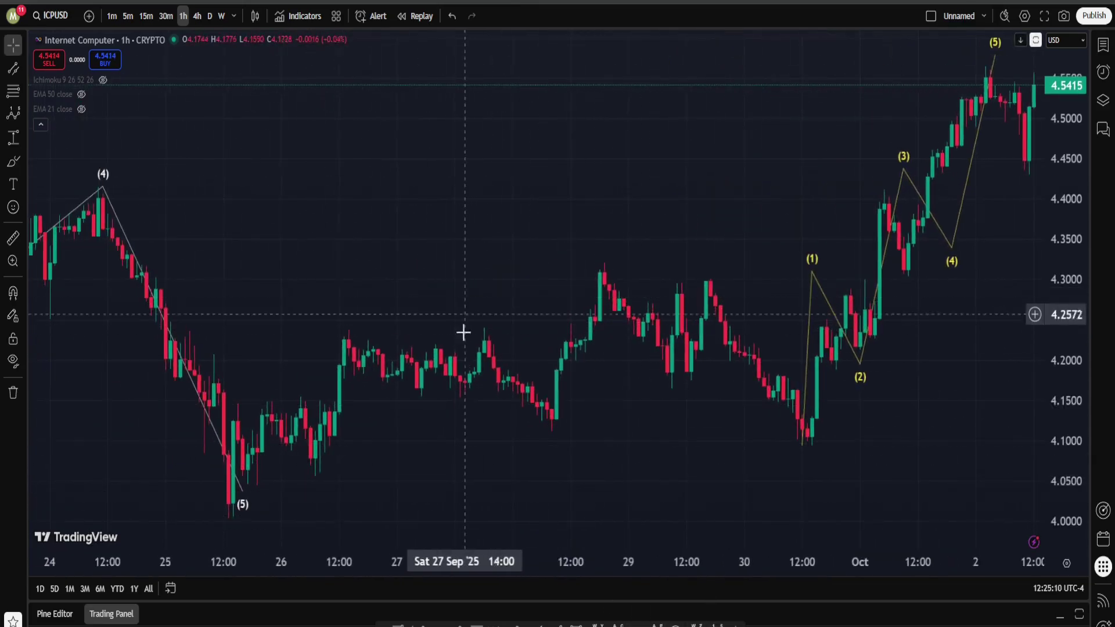
# Draw an Elliott impulse from the 25 Sep low through the 28 Sep low to (5) at the 29 Sep high
pyautogui.click(13, 113)
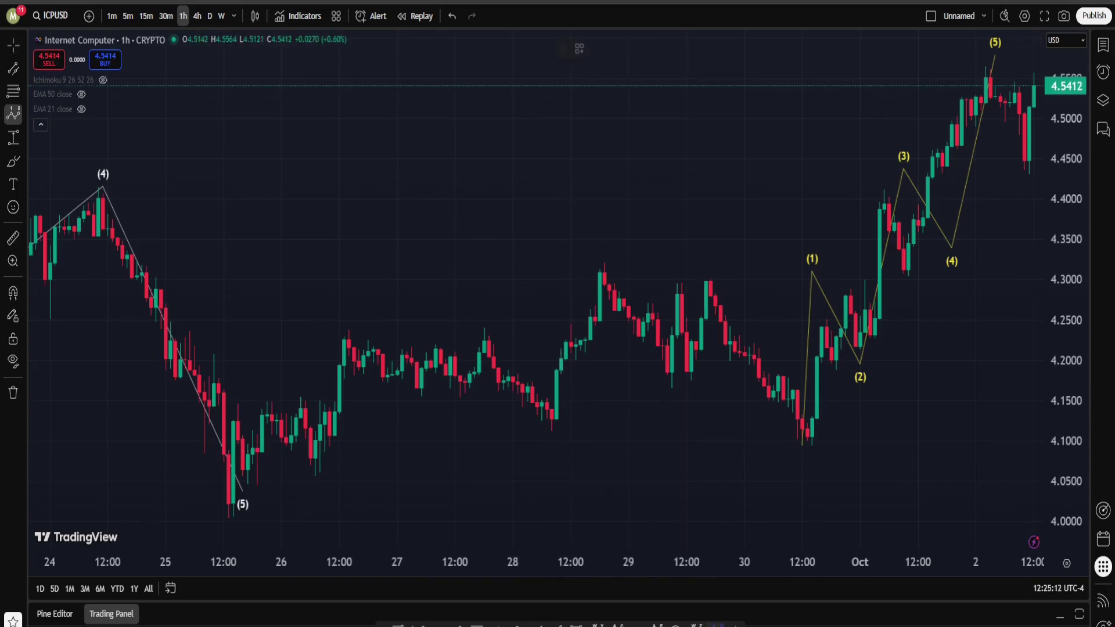
pyautogui.click(235, 511)
pyautogui.click(253, 385)
pyautogui.click(329, 498)
pyautogui.click(552, 454)
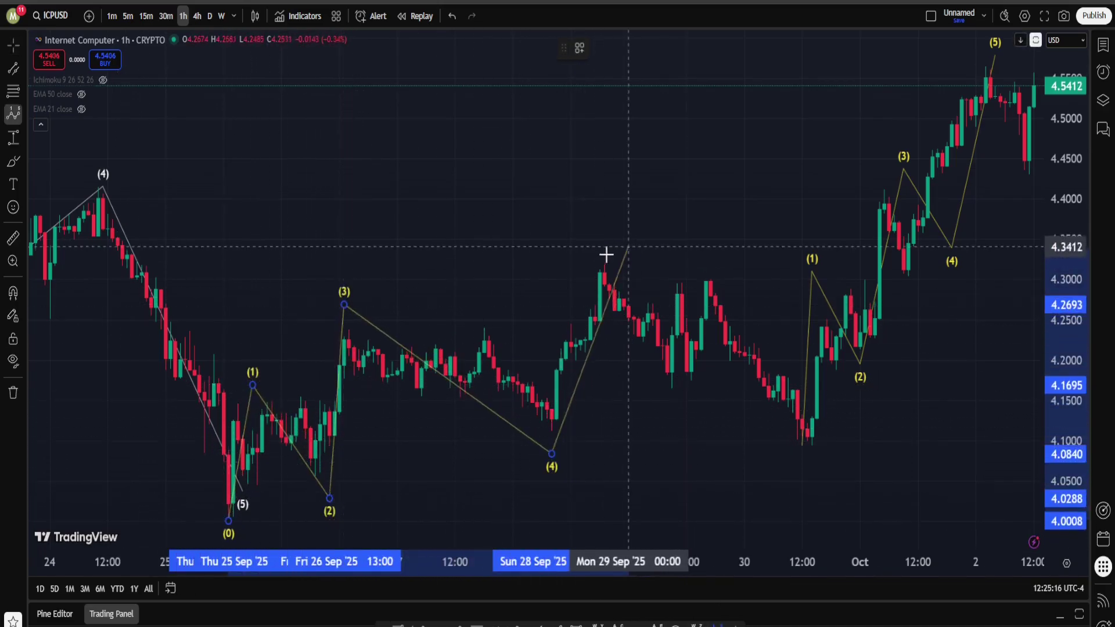
pyautogui.click(605, 255)
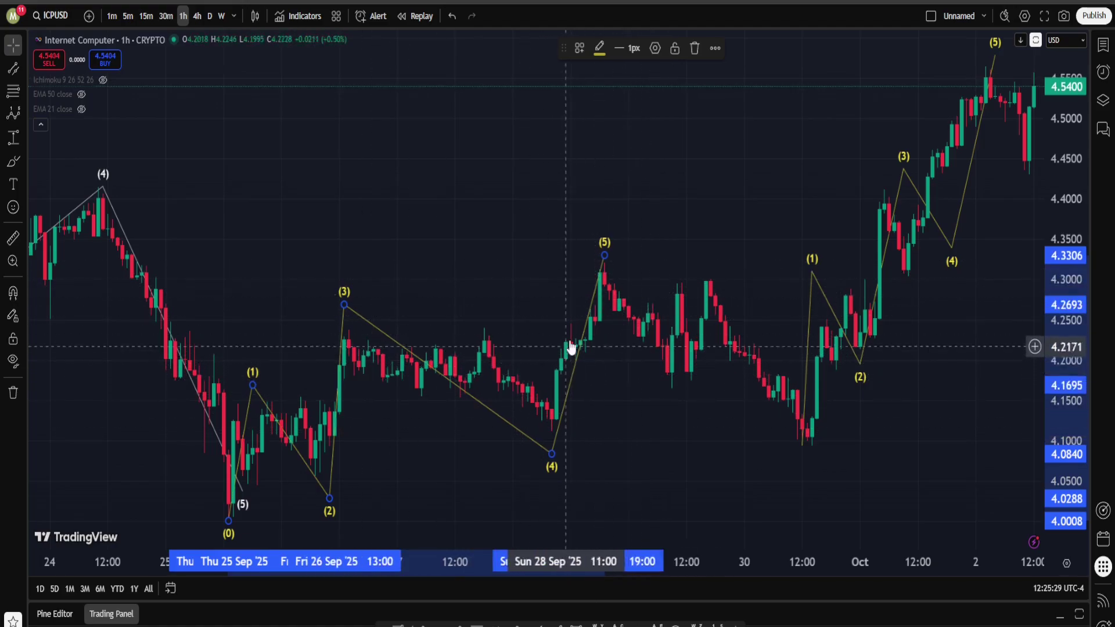
# Mark w at the (5) peak, x at the 29 Sep high and y at the 30 Sep low
pyautogui.scroll(-3, 897, 288)
pyautogui.moveTo(897, 289); pyautogui.dragTo(663, 290)
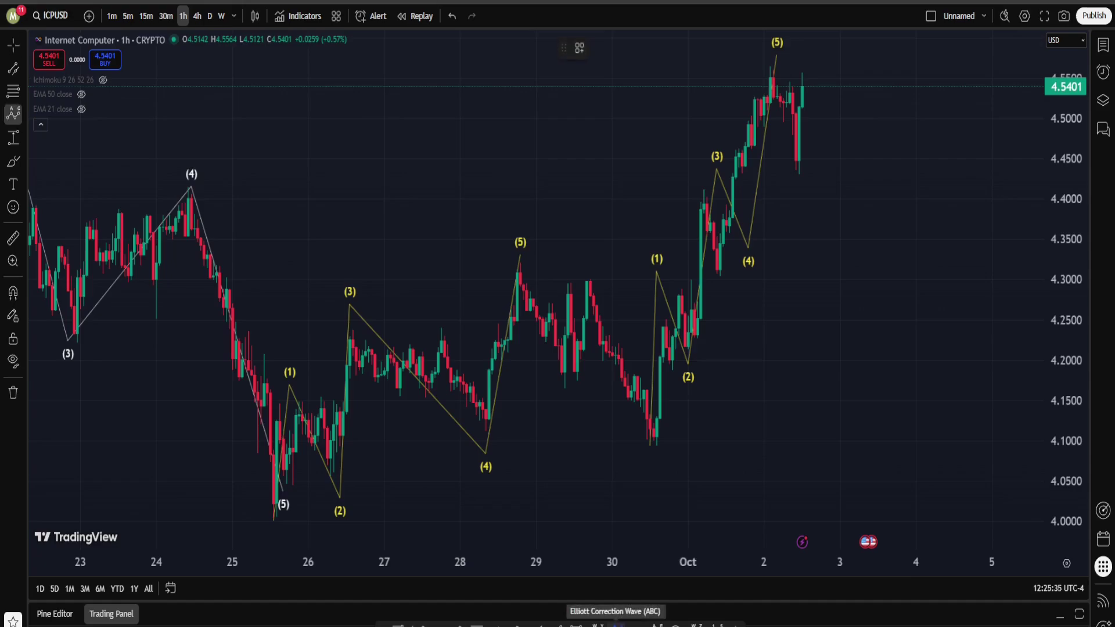
pyautogui.click(514, 250)
pyautogui.click(558, 384)
pyautogui.click(603, 266)
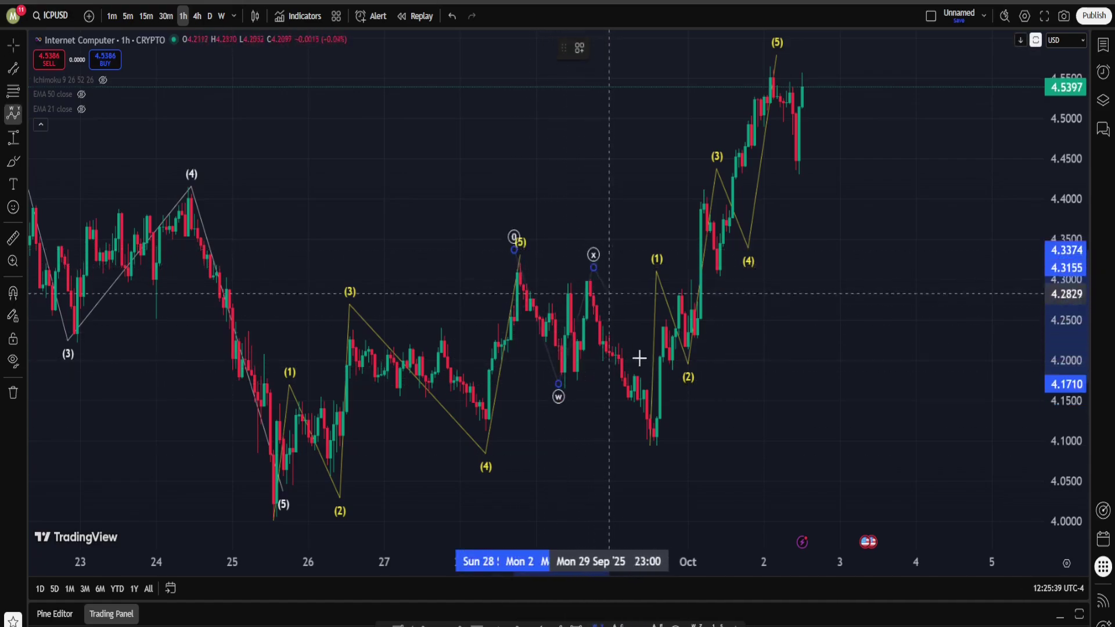
pyautogui.click(651, 440)
pyautogui.moveTo(746, 438); pyautogui.dragTo(664, 438)
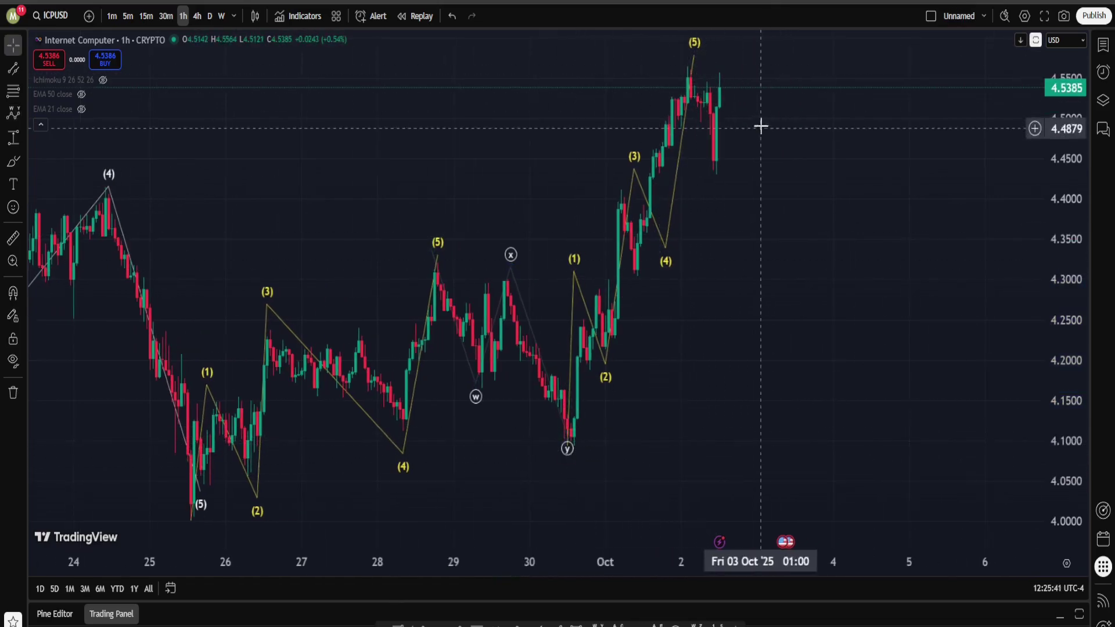
pyautogui.moveTo(1045, 178); pyautogui.dragTo(1046, 232)
pyautogui.rightClick(1005, 273)
pyautogui.click(824, 308)
pyautogui.moveTo(764, 323); pyautogui.dragTo(683, 336)
pyautogui.scroll(-3, 921, 348)
pyautogui.moveTo(921, 349); pyautogui.dragTo(381, 337)
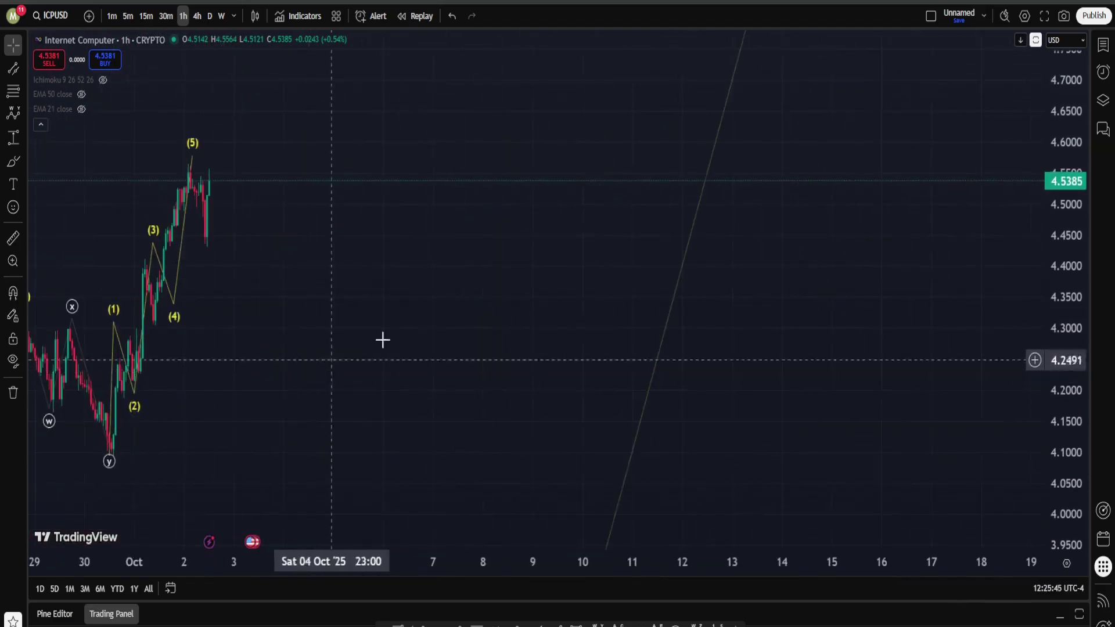
pyautogui.click(200, 441)
pyautogui.click(300, 246)
pyautogui.click(486, 349)
pyautogui.click(572, 149)
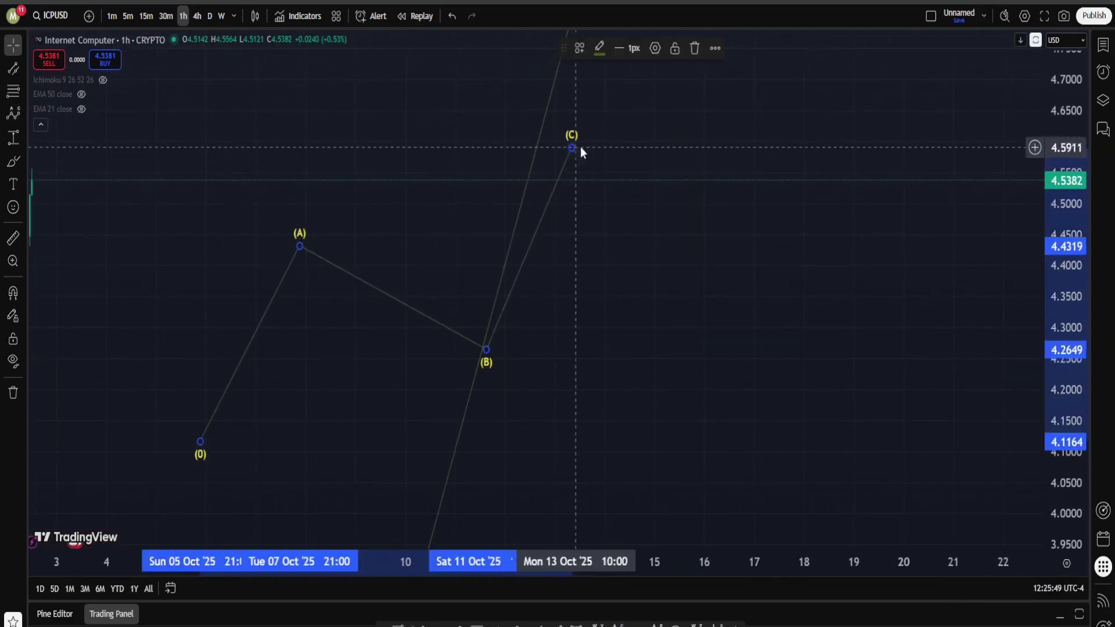
pyautogui.moveTo(668, 269); pyautogui.dragTo(694, 294)
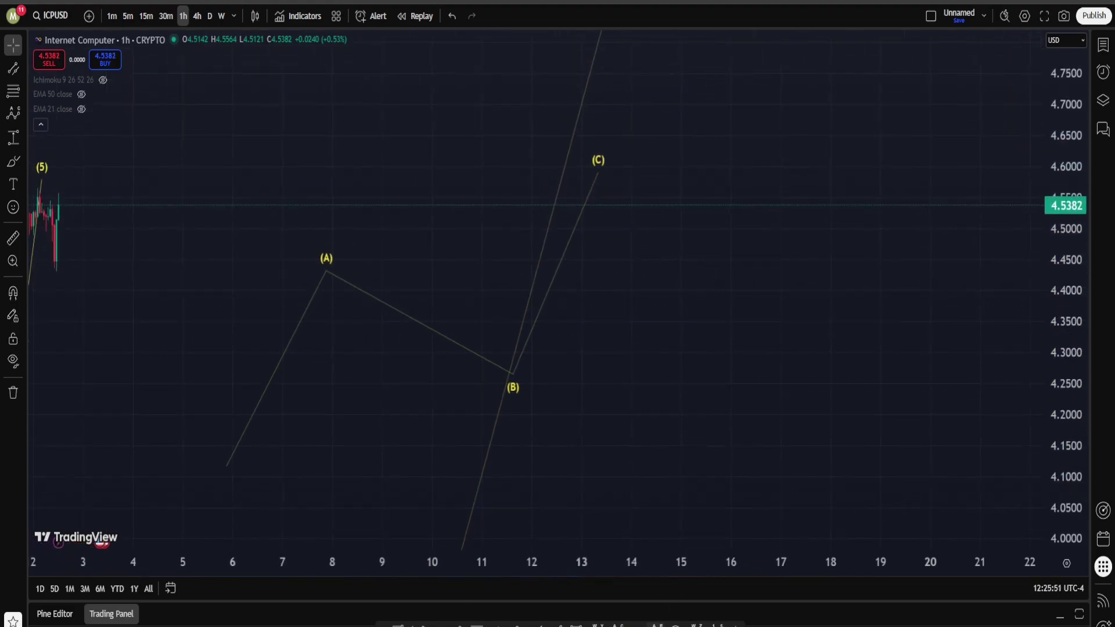
pyautogui.click(206, 478)
pyautogui.click(233, 396)
pyautogui.click(255, 438)
pyautogui.click(279, 295)
pyautogui.click(306, 340)
pyautogui.click(316, 266)
pyautogui.click(601, 50)
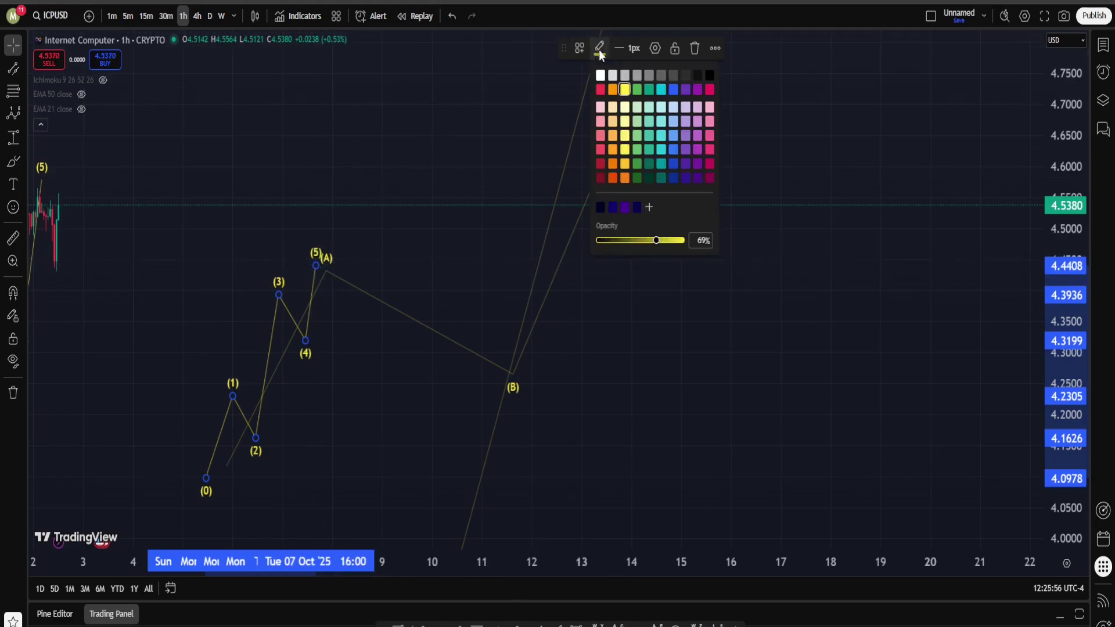
pyautogui.click(601, 76)
pyautogui.click(13, 113)
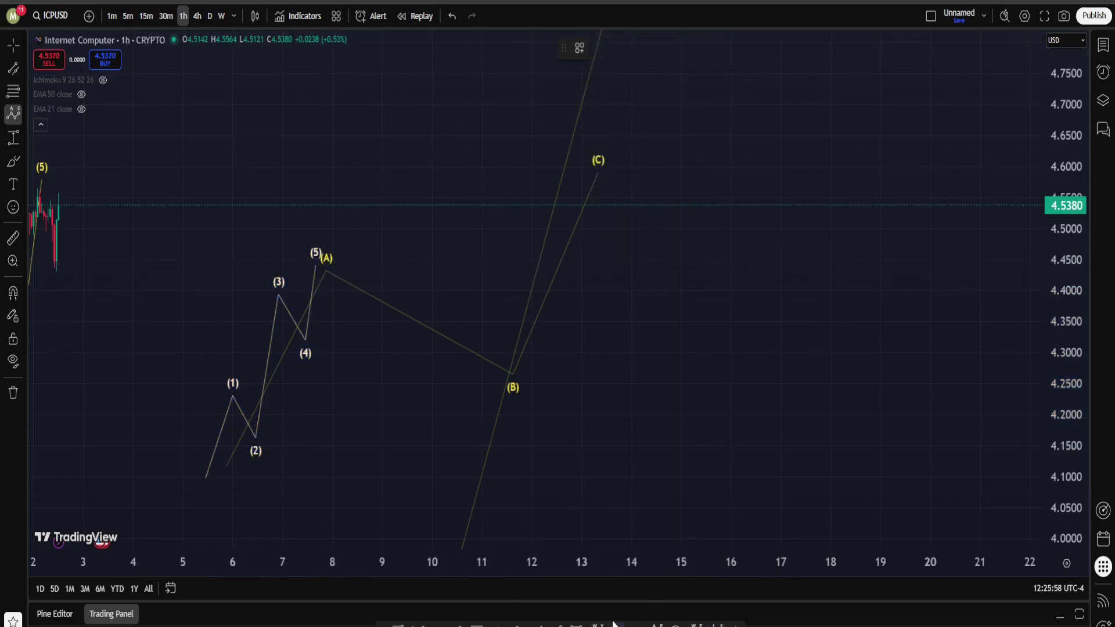
pyautogui.click(339, 254)
pyautogui.click(416, 357)
pyautogui.click(453, 273)
pyautogui.click(513, 376)
pyautogui.click(522, 399)
pyautogui.click(556, 286)
pyautogui.click(576, 318)
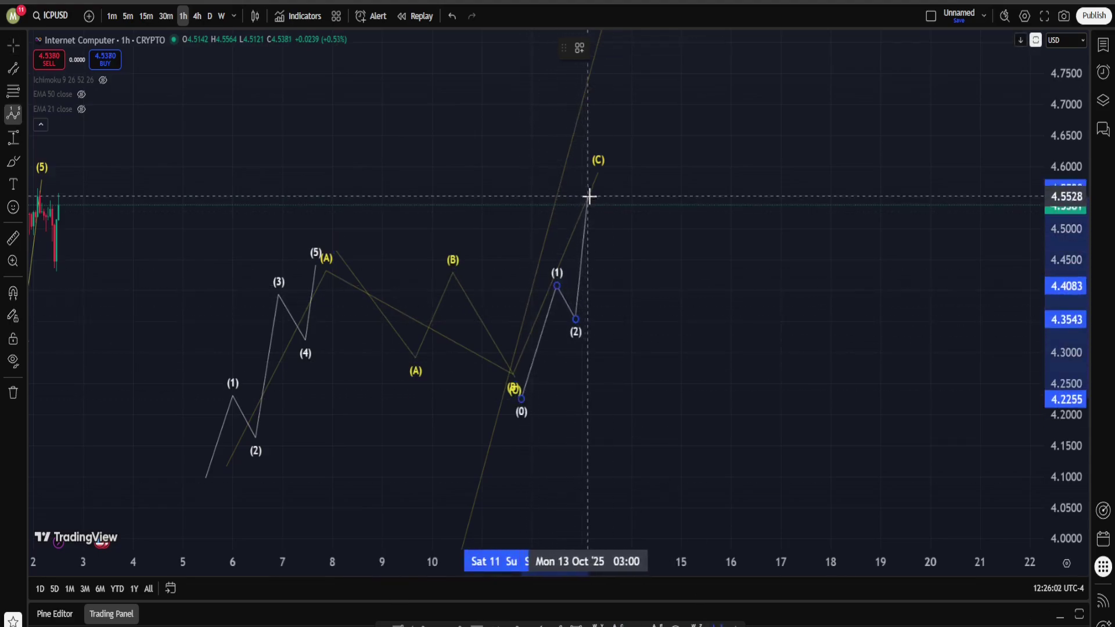
pyautogui.click(588, 196)
pyautogui.click(619, 218)
pyautogui.click(632, 157)
pyautogui.hotkey('ctrl', 'z')
pyautogui.hotkey('ctrl', 'z')
pyautogui.hotkey('ctrl', 'z')
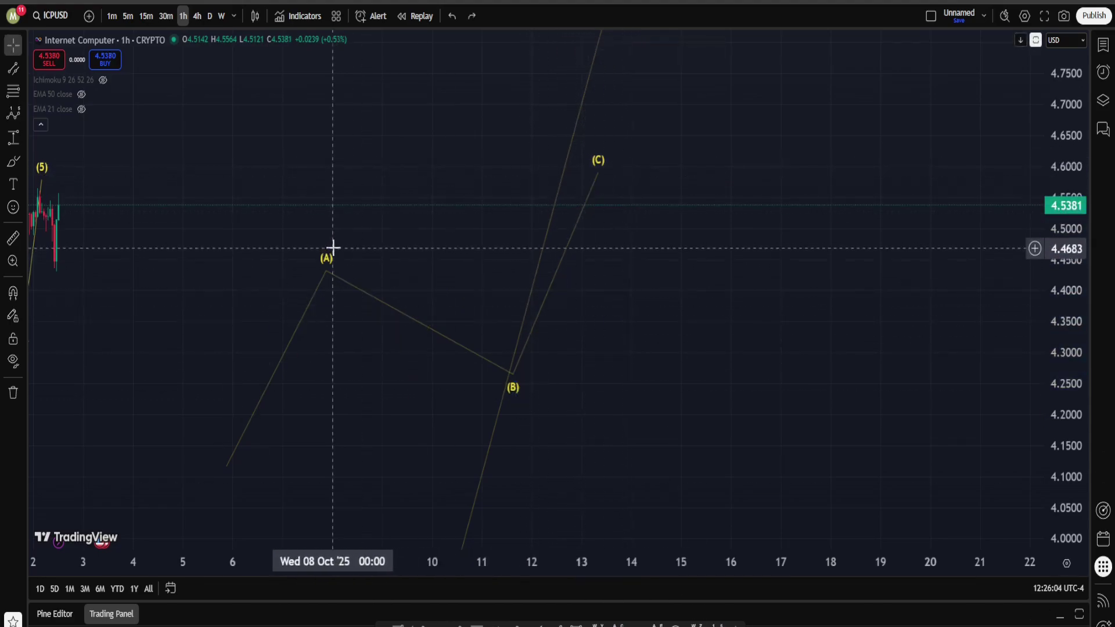
# Place (A) at the 28 Sep high, (B) at the 30 Sep low and (C) above (5), starting from the 24 Sep low
pyautogui.moveTo(333, 248); pyautogui.dragTo(794, 338)
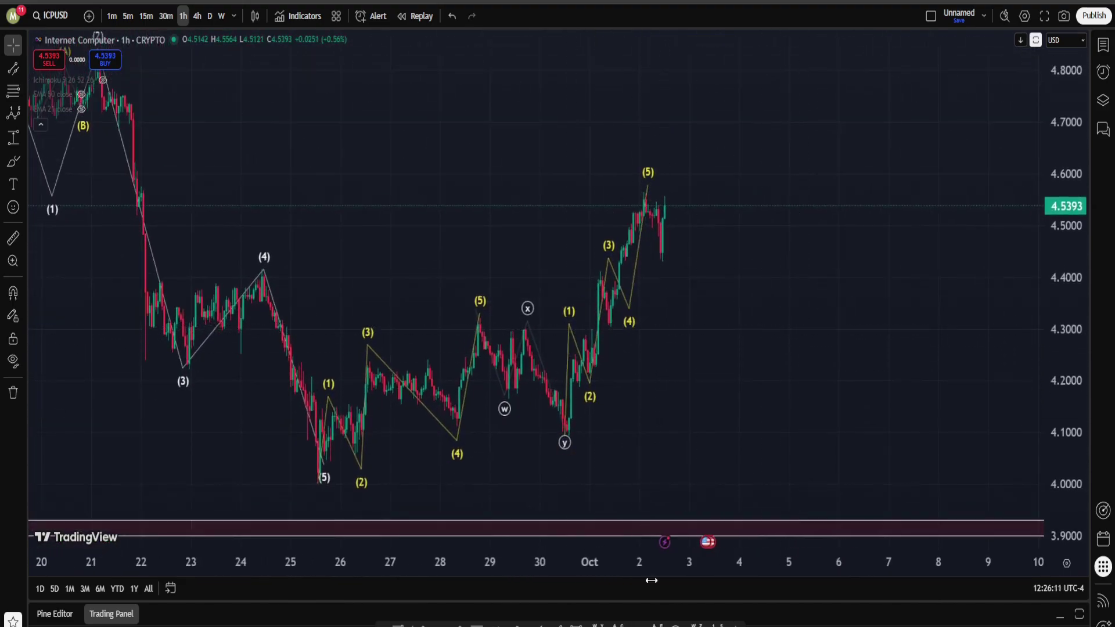
pyautogui.click(289, 479)
pyautogui.click(462, 301)
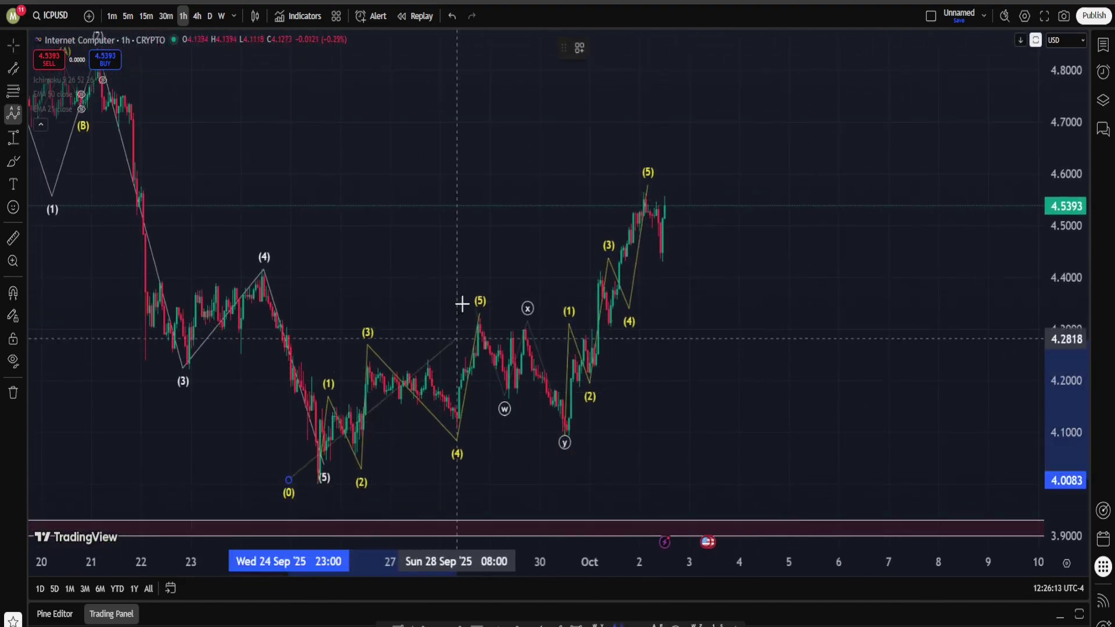
pyautogui.click(556, 443)
pyautogui.click(670, 167)
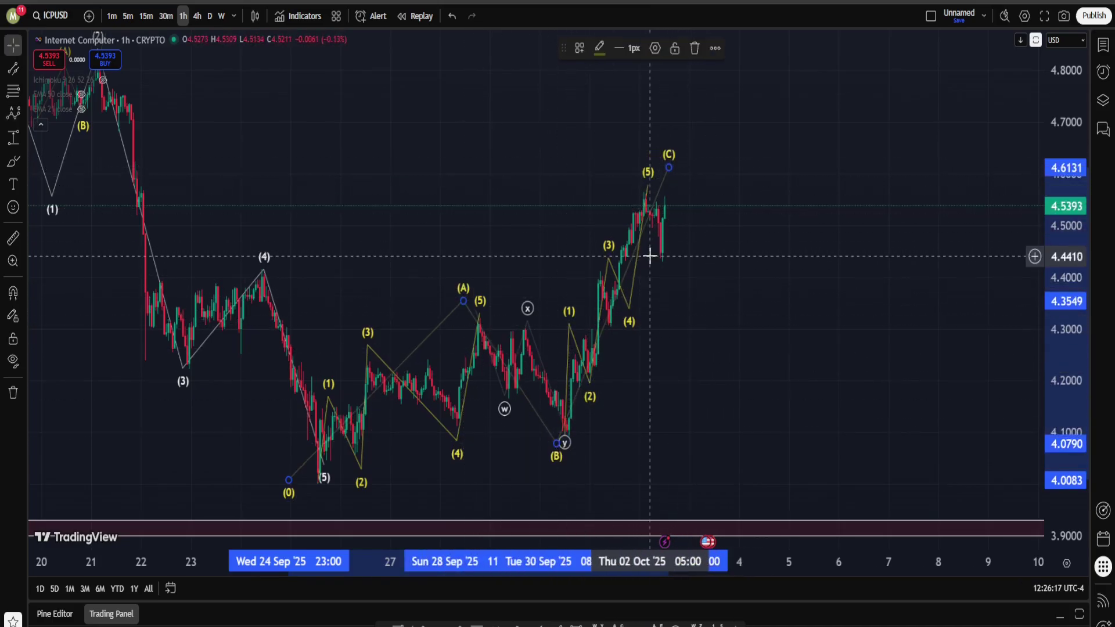
pyautogui.moveTo(665, 274); pyautogui.dragTo(599, 297)
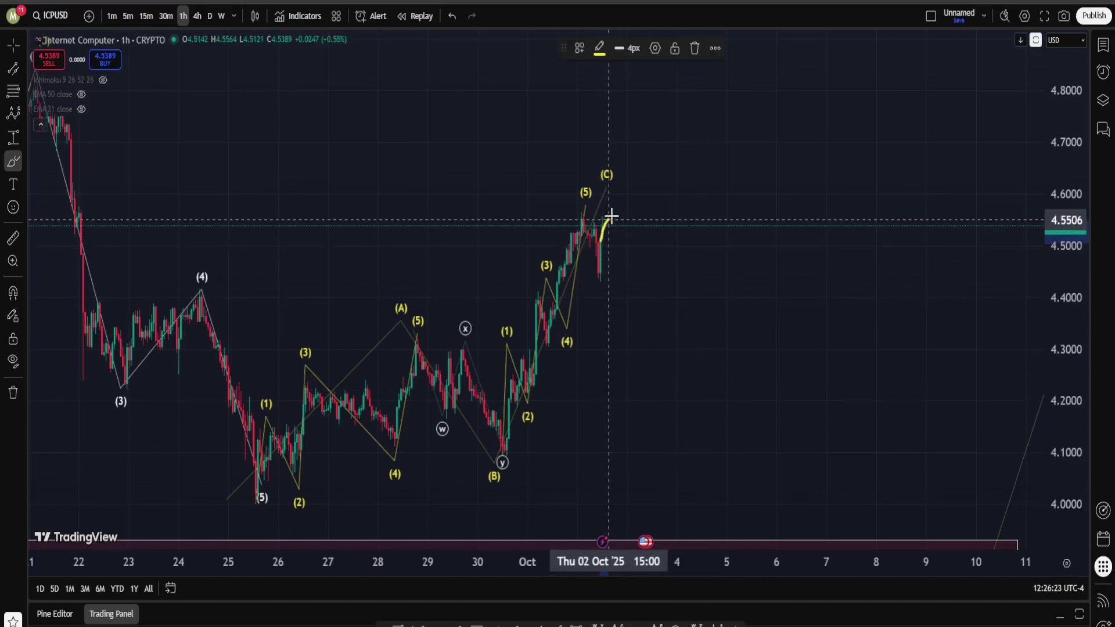
# Sketch a projected zigzag decline and circle the (2), (B), y labels freehand, then undo the sketches
pyautogui.moveTo(622, 197)
pyautogui.mouseDown()
pyautogui.moveTo(629, 169)
pyautogui.moveTo(662, 256)
pyautogui.moveTo(684, 216)
pyautogui.moveTo(729, 385)
pyautogui.moveTo(772, 356)
pyautogui.moveTo(803, 475)
pyautogui.mouseUp()
pyautogui.moveTo(803, 302)
pyautogui.mouseDown()
pyautogui.moveTo(866, 465)
pyautogui.moveTo(620, 117)
pyautogui.moveTo(901, 438)
pyautogui.mouseUp()
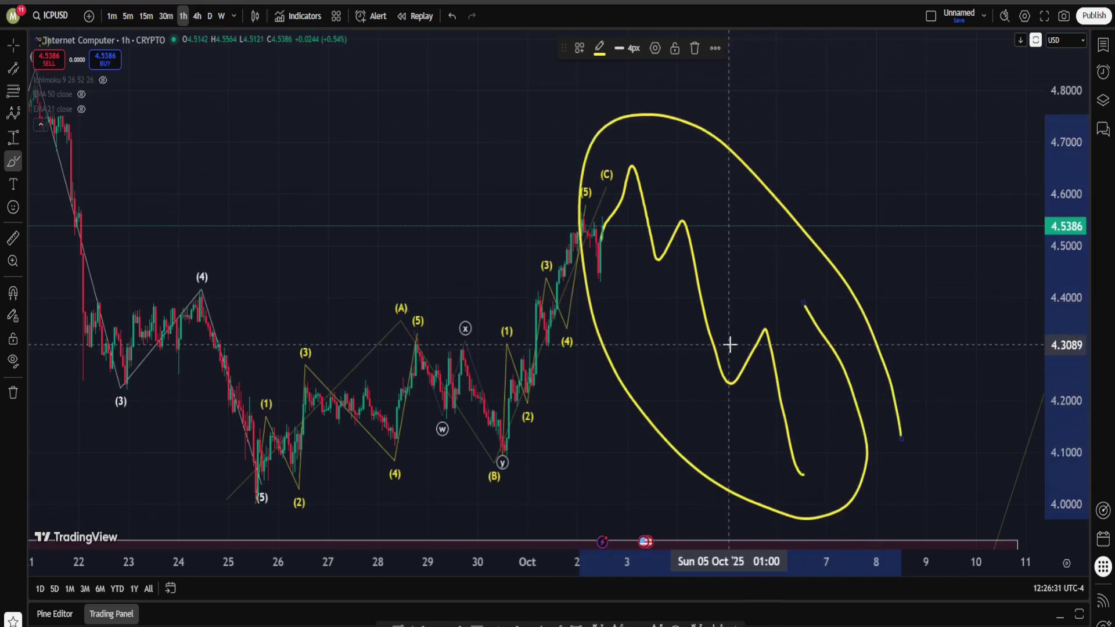
pyautogui.moveTo(520, 414)
pyautogui.mouseDown()
pyautogui.moveTo(530, 485)
pyautogui.moveTo(526, 416)
pyautogui.mouseUp()
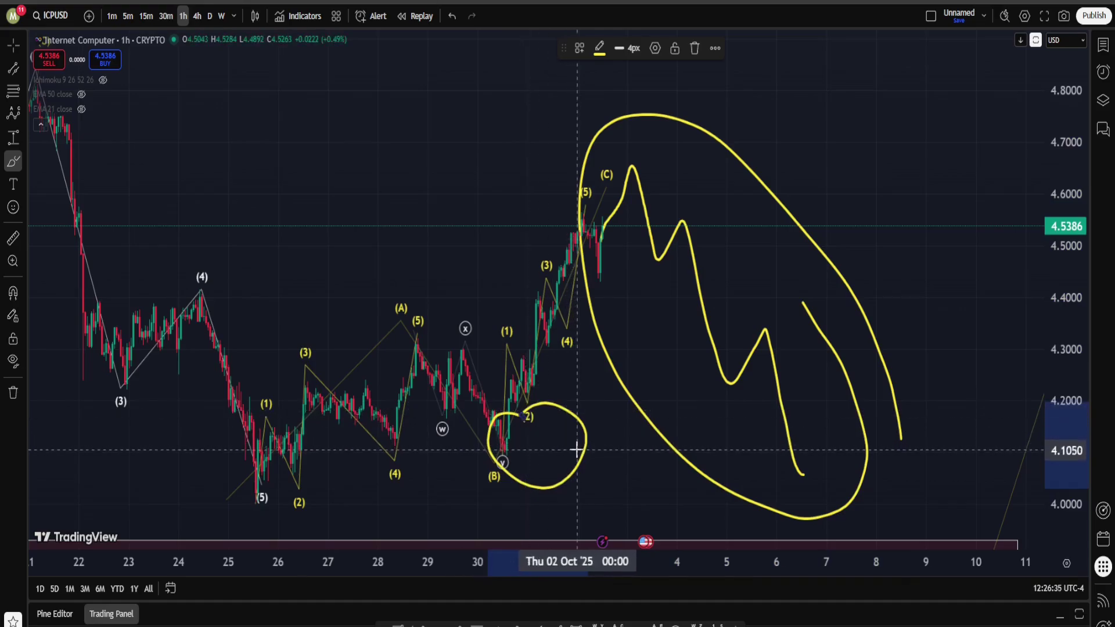
pyautogui.hotkey('ctrl', 'z')
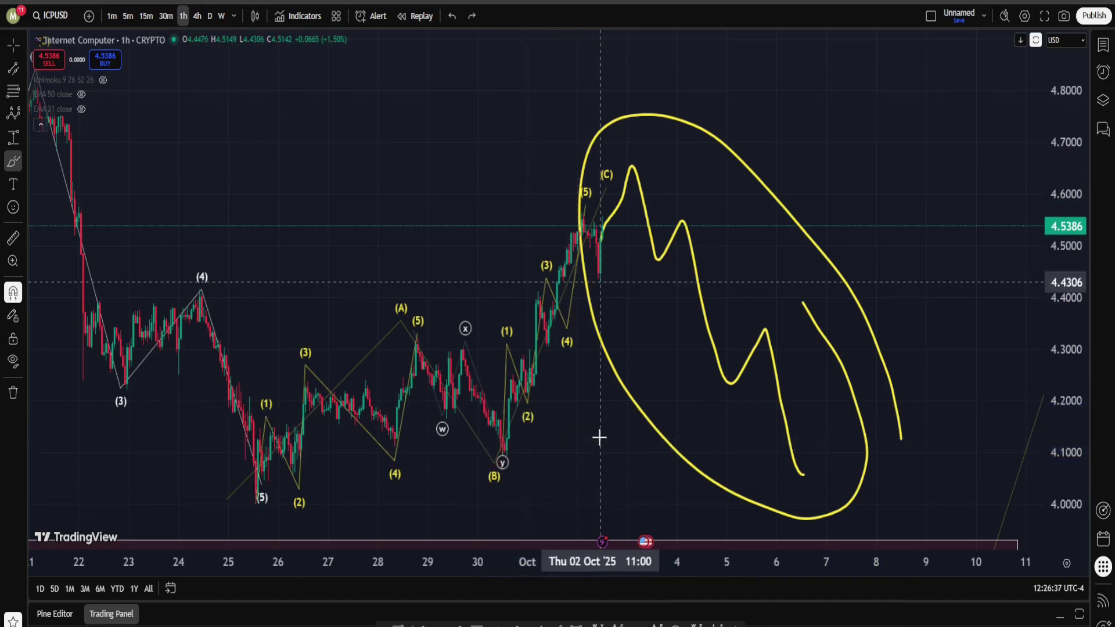
pyautogui.hotkey('ctrl', 'z')
pyautogui.hotkey('ctrl', 'z')
pyautogui.hotkey('ctrl', 'z')
# Reset the chart view and pan back to bring the mid-September peak into view
pyautogui.scroll(-4, 390, 369)
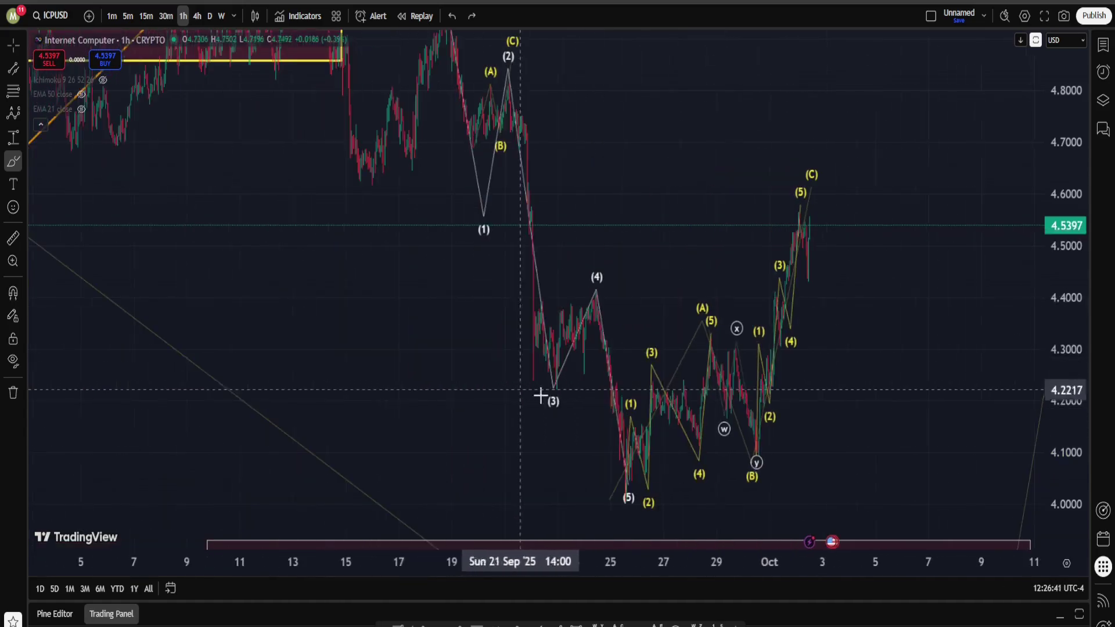
pyautogui.moveTo(1084, 186); pyautogui.dragTo(1084, 262)
pyautogui.rightClick(866, 319)
pyautogui.click(909, 329)
pyautogui.moveTo(914, 186); pyautogui.dragTo(589, 254)
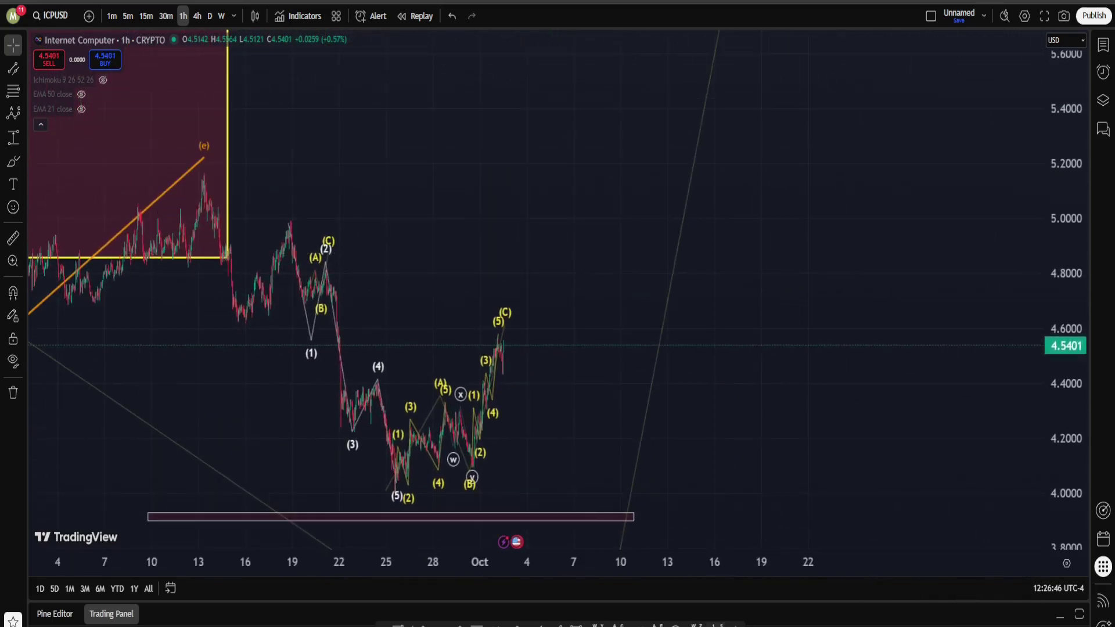
# Draw a five-wave decline from the mid-September peak, with (4) at the current high and (5) near 3.89
pyautogui.click(12, 113)
pyautogui.click(210, 167)
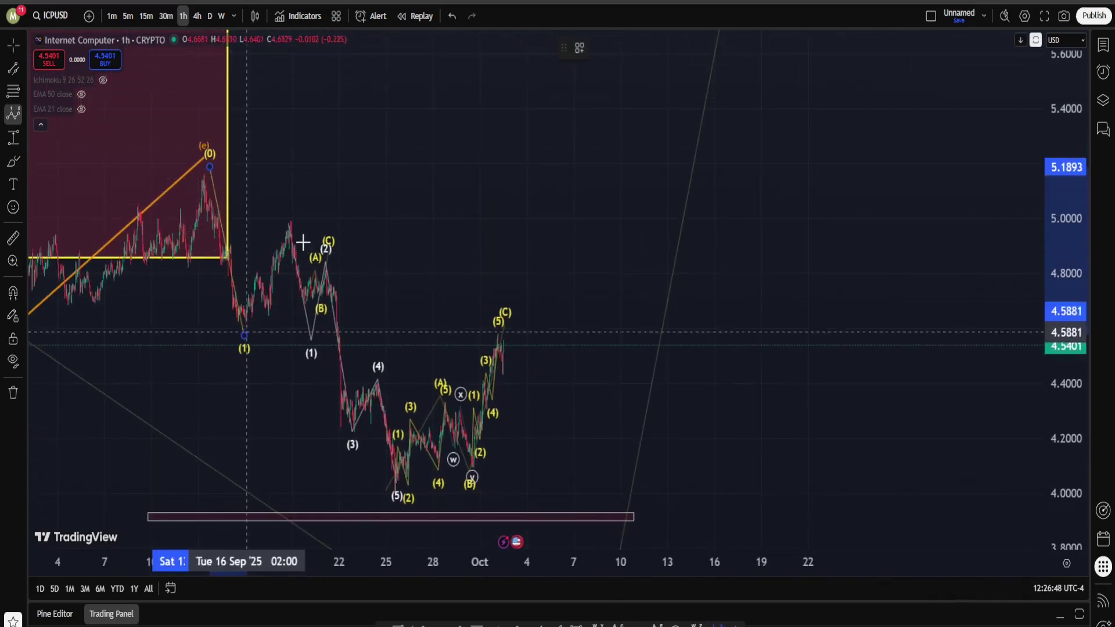
pyautogui.click(244, 335)
pyautogui.click(288, 201)
pyautogui.click(404, 499)
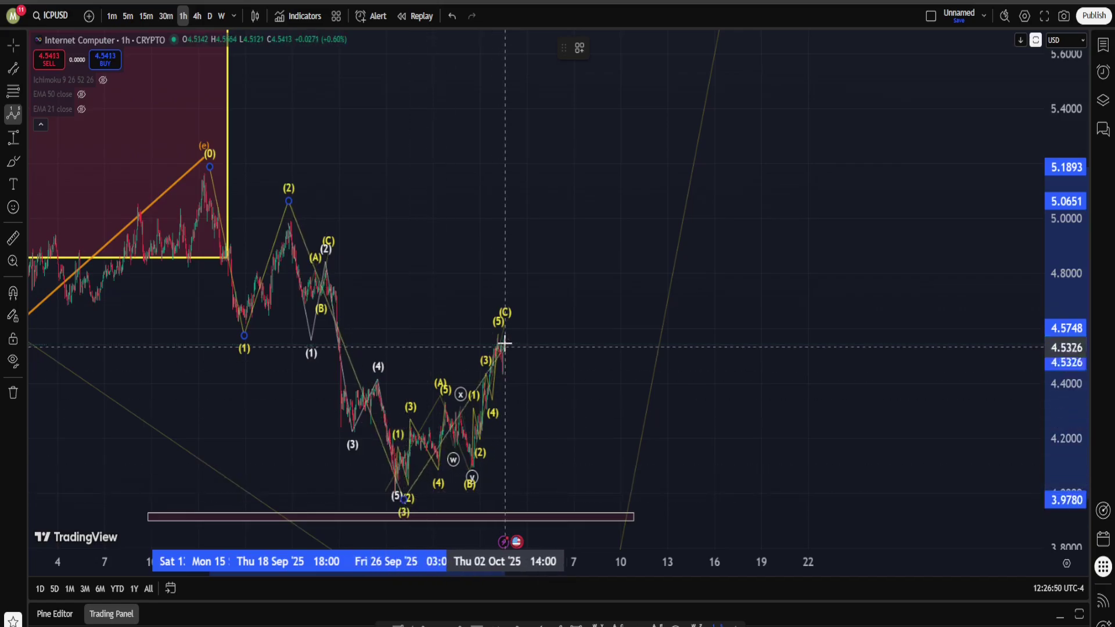
pyautogui.click(505, 312)
pyautogui.click(604, 524)
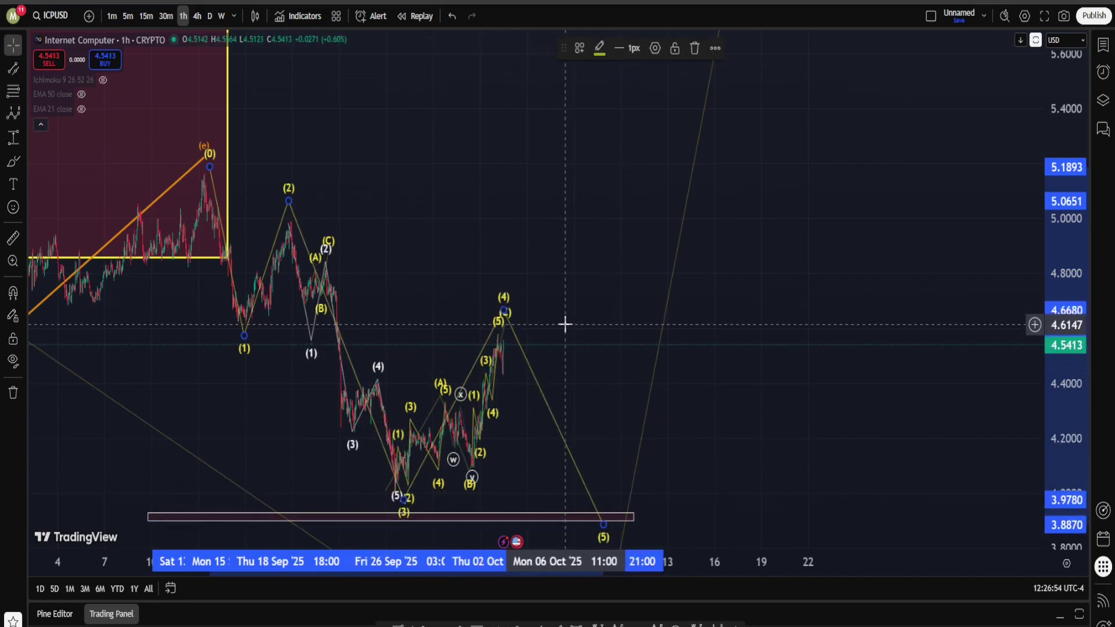
pyautogui.moveTo(598, 423); pyautogui.dragTo(622, 339)
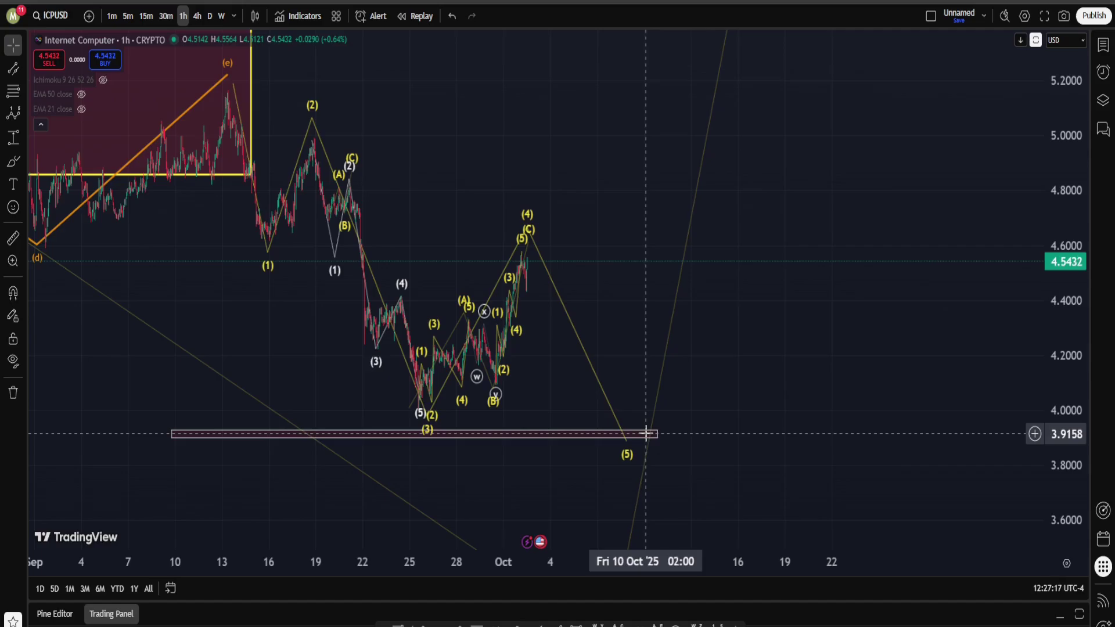
pyautogui.moveTo(645, 433); pyautogui.dragTo(637, 452)
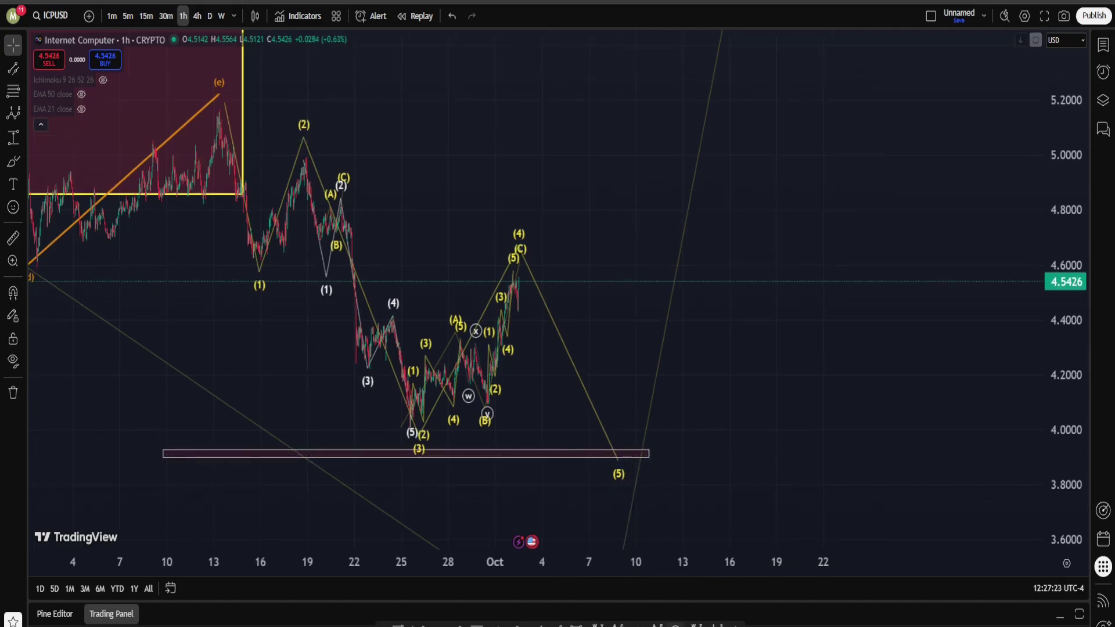
pyautogui.click(13, 113)
pyautogui.click(608, 457)
pyautogui.click(655, 270)
pyautogui.click(711, 351)
pyautogui.click(757, 60)
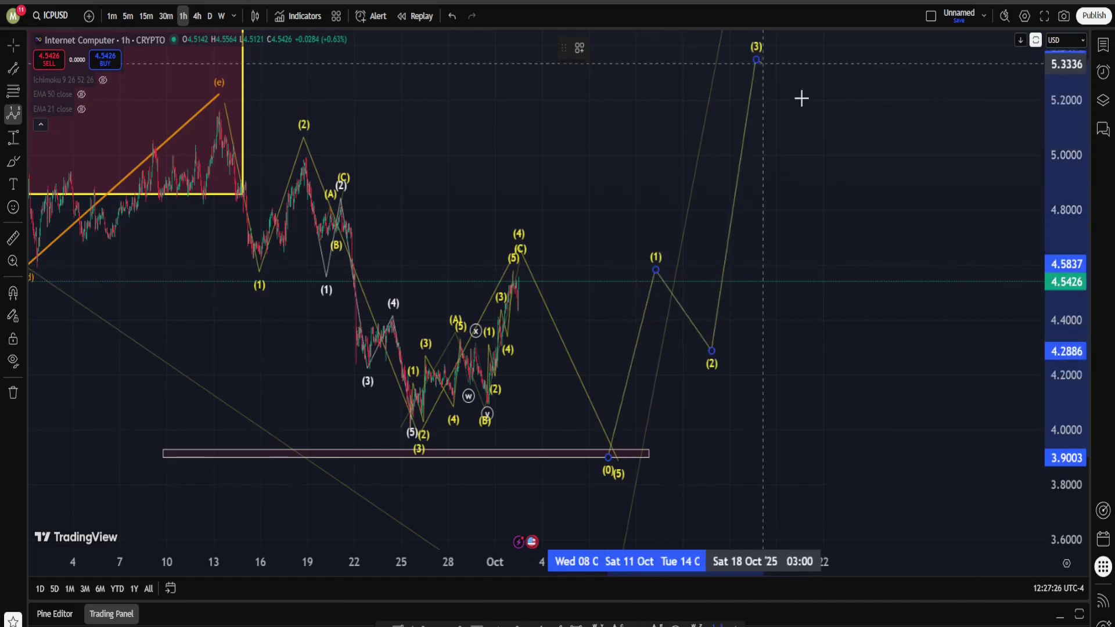
pyautogui.click(844, 128)
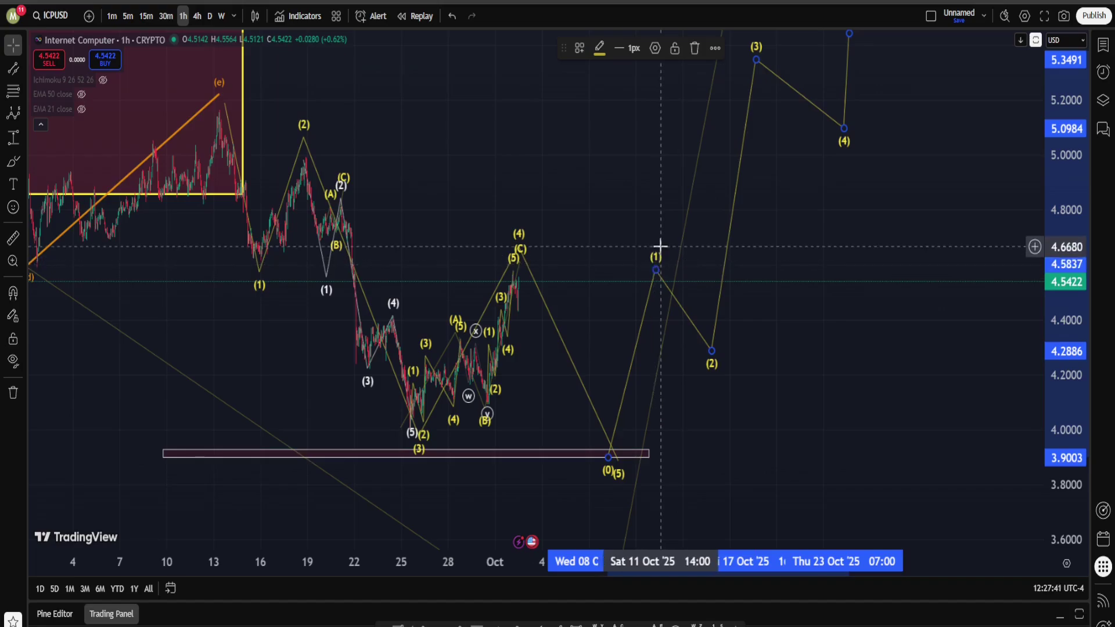
pyautogui.press('Delete')
pyautogui.moveTo(617, 179); pyautogui.dragTo(738, 203)
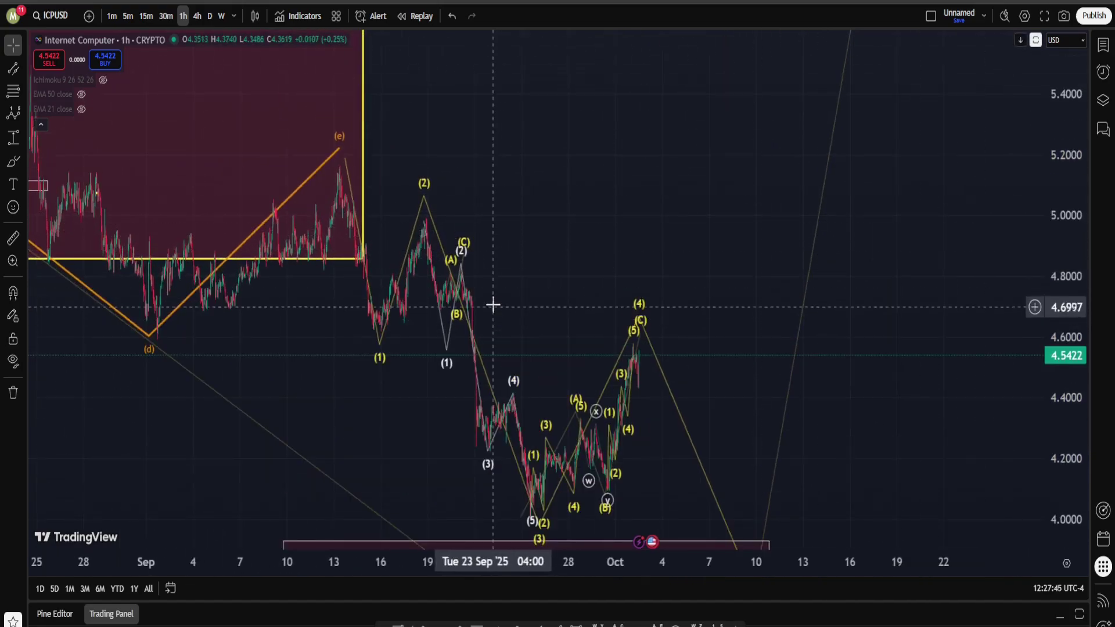
# Draw a shaded rectangle zone around 4.92–5.02 extending into mid-October
pyautogui.scroll(5, 494, 304)
pyautogui.moveTo(655, 301); pyautogui.dragTo(821, 266)
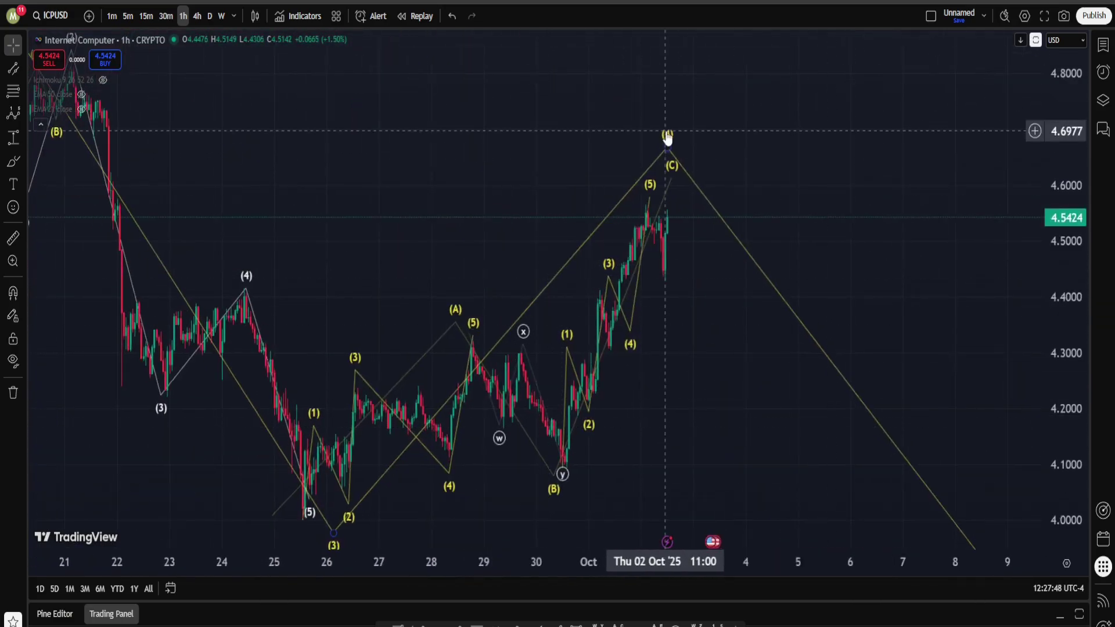
pyautogui.click(672, 167)
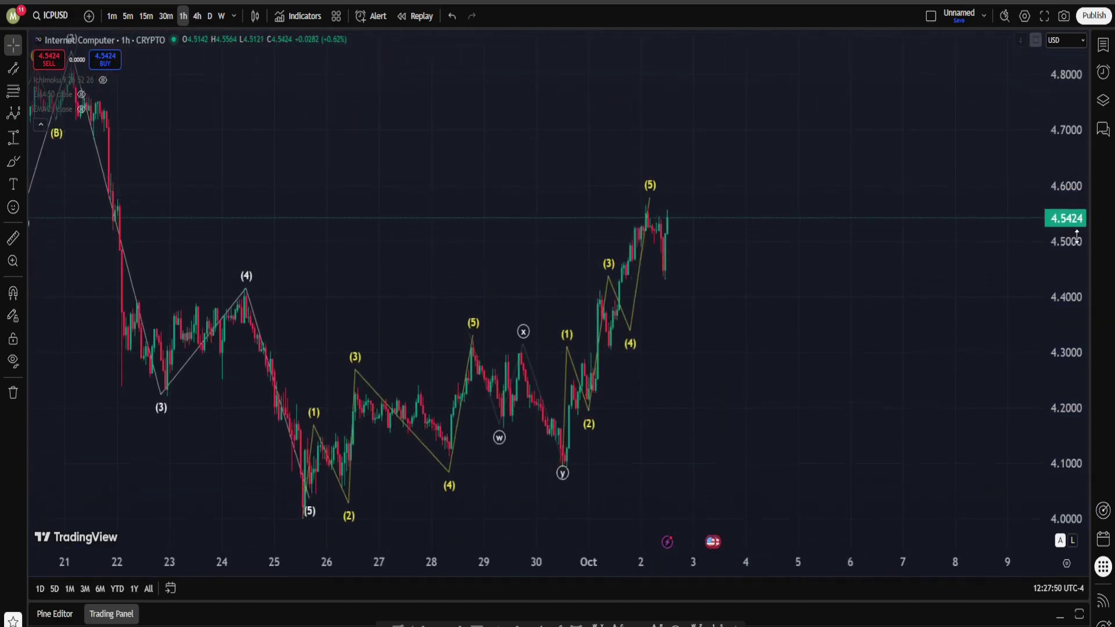
pyautogui.moveTo(859, 273); pyautogui.dragTo(445, 475)
pyautogui.click(212, 416)
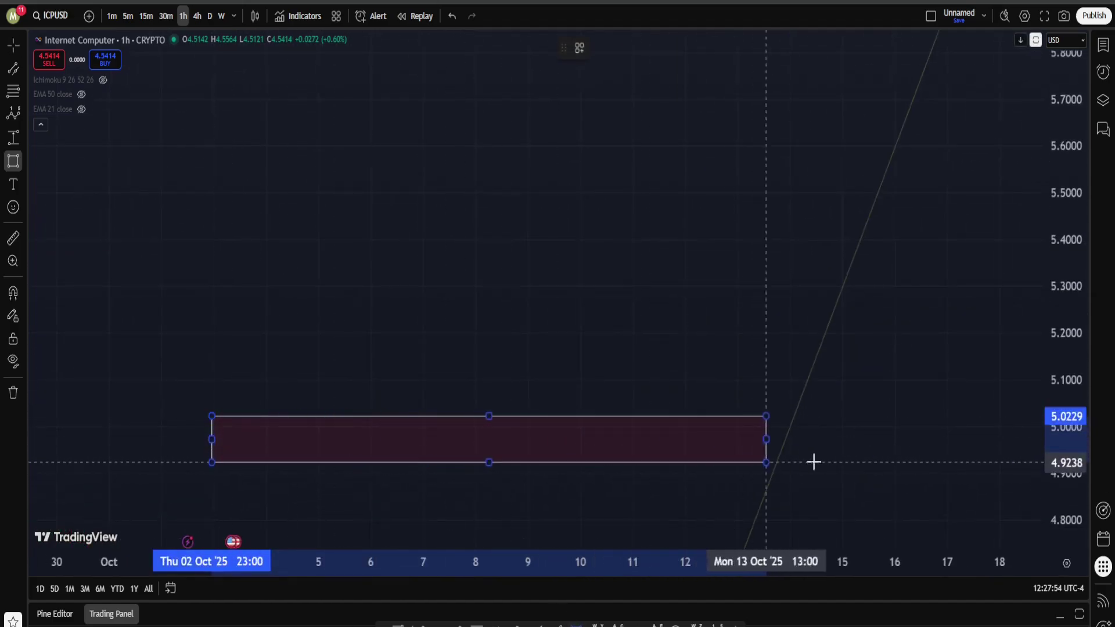
pyautogui.click(848, 456)
# Project a rising impulse from the zone: (1) near 5.23, (2) near 5.12, (3) 5.57, (5) near 5.75
pyautogui.click(12, 113)
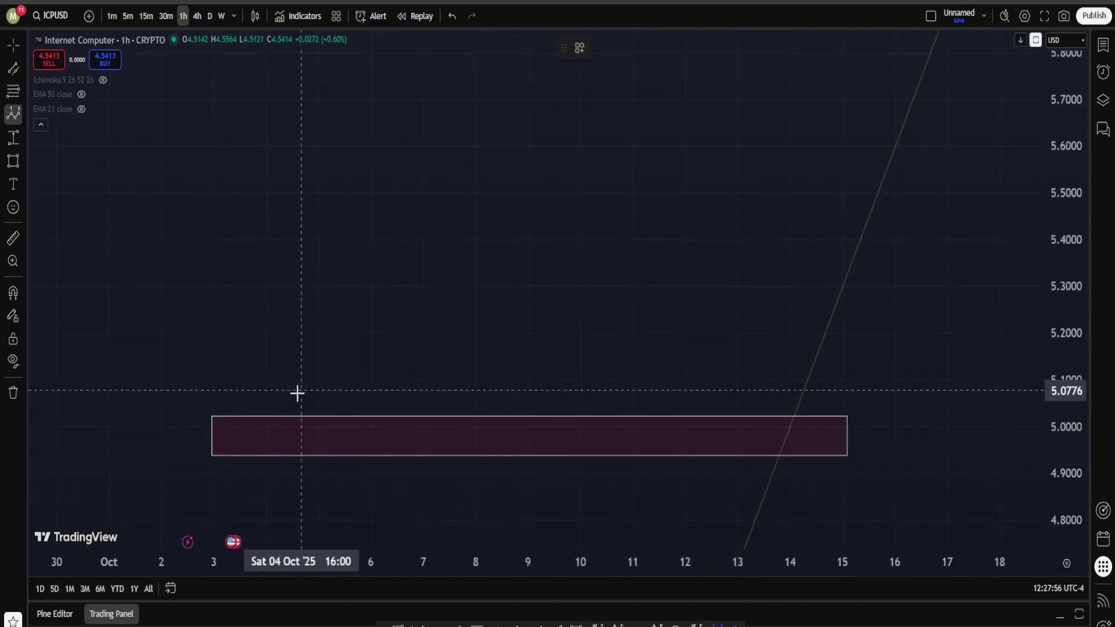
pyautogui.click(270, 444)
pyautogui.click(328, 317)
pyautogui.click(446, 370)
pyautogui.click(528, 162)
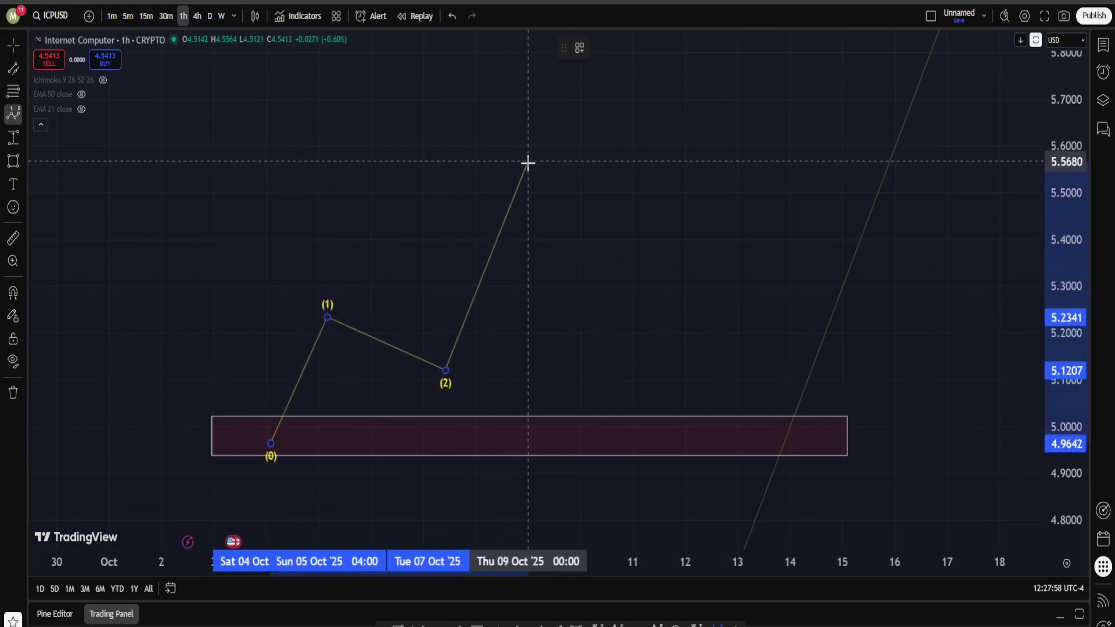
pyautogui.click(661, 215)
pyautogui.click(709, 79)
pyautogui.moveTo(724, 88); pyautogui.dragTo(705, 164)
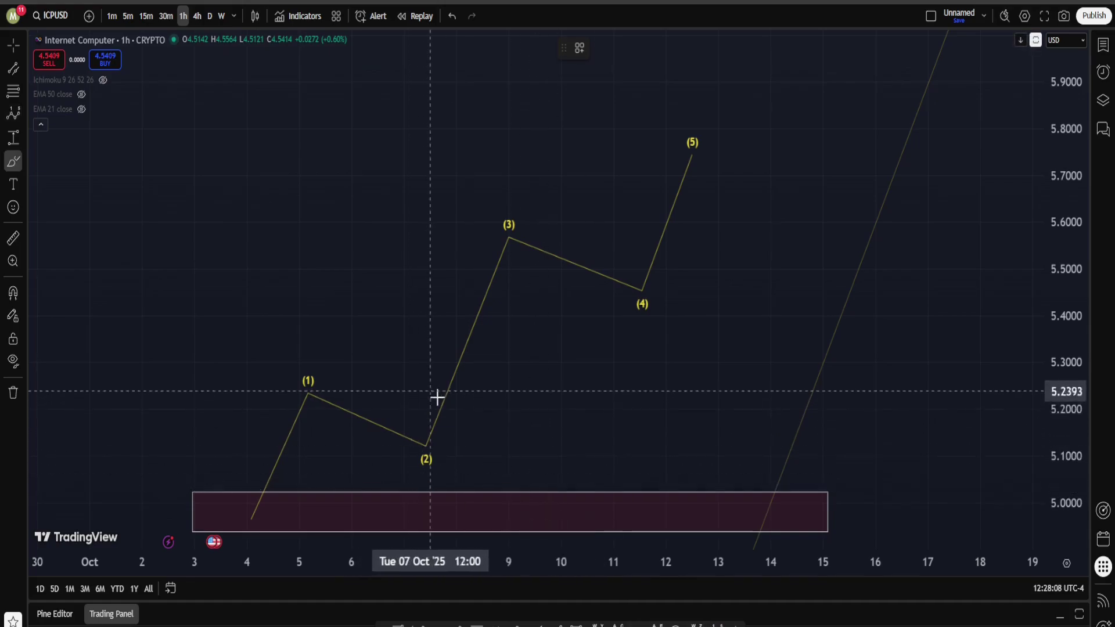
# Circle waves (1)–(4) freehand, then undo the loops
pyautogui.moveTo(435, 396)
pyautogui.mouseDown()
pyautogui.moveTo(345, 483)
pyautogui.moveTo(441, 438)
pyautogui.mouseUp()
pyautogui.moveTo(633, 313); pyautogui.dragTo(723, 345)
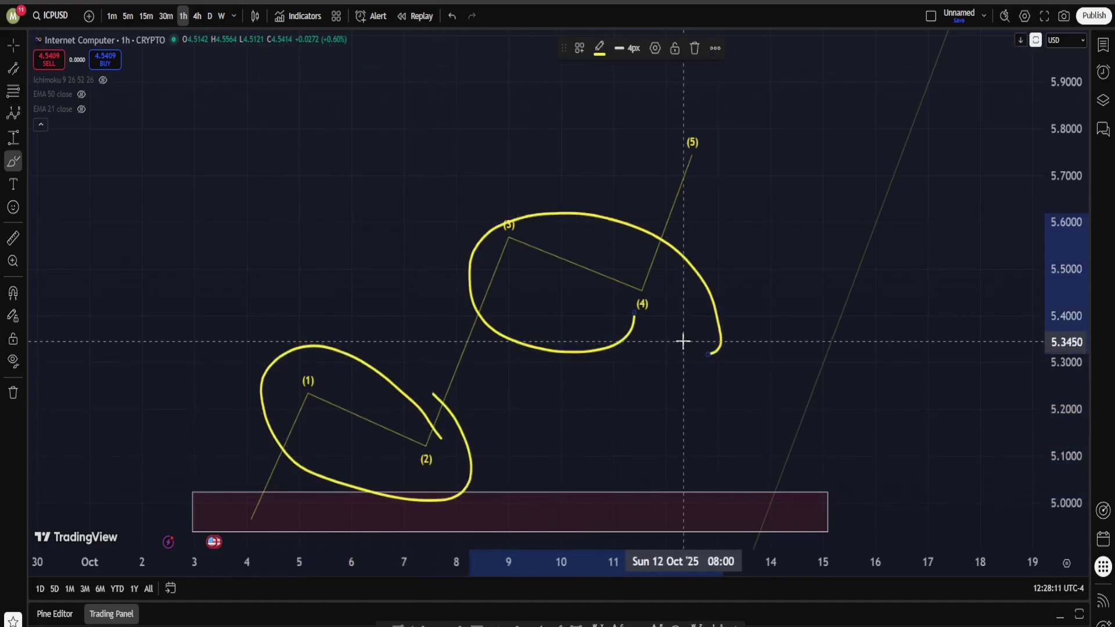
pyautogui.hotkey('ctrl', 'z')
pyautogui.hotkey('ctrl', 'z')
pyautogui.moveTo(527, 195)
pyautogui.mouseDown()
pyautogui.moveTo(492, 255)
pyautogui.moveTo(516, 376)
pyautogui.moveTo(511, 219)
pyautogui.mouseUp()
pyautogui.hotkey('ctrl', 'z')
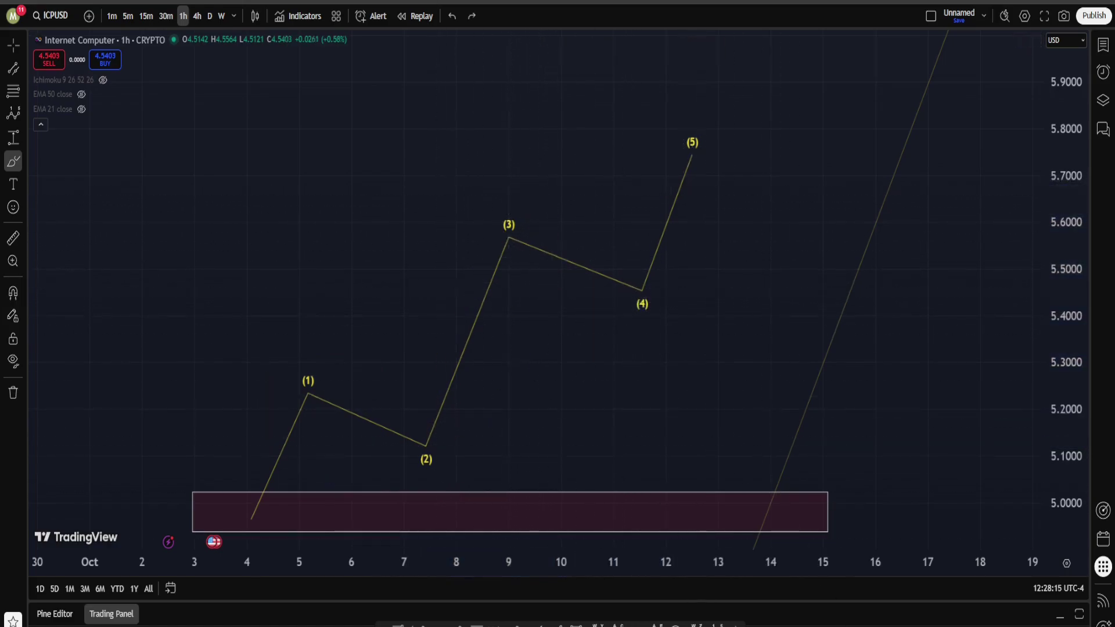
# Draw a (1)–(5) sub-wave from the zone up to wave (1) and colour it orange
pyautogui.click(13, 114)
pyautogui.click(215, 540)
pyautogui.click(232, 486)
pyautogui.click(252, 517)
pyautogui.click(271, 412)
pyautogui.click(291, 446)
pyautogui.click(303, 379)
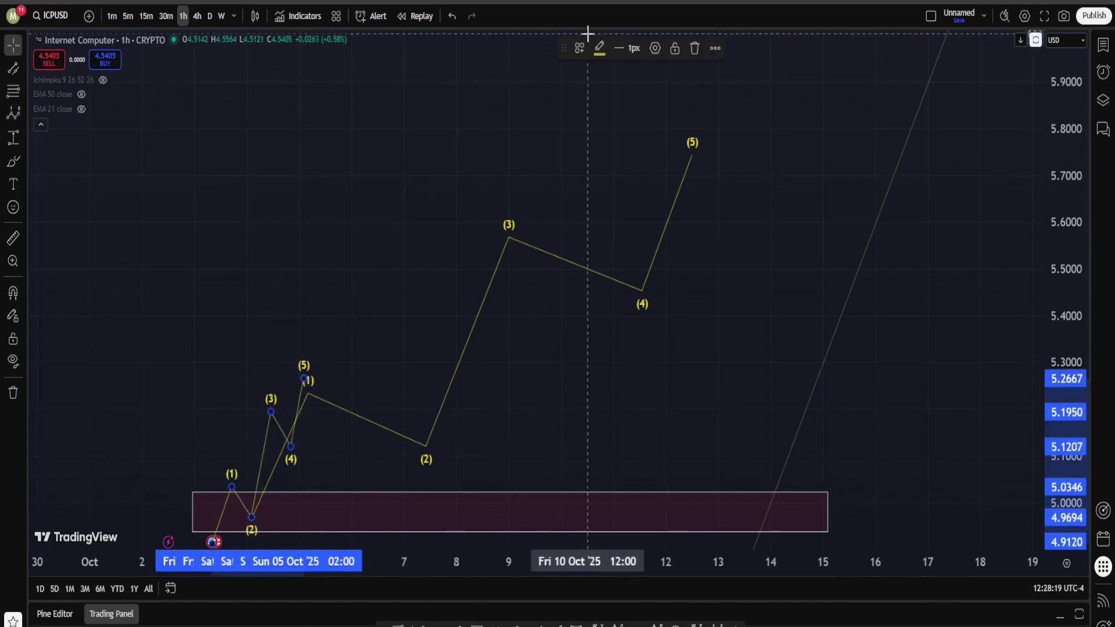
pyautogui.click(600, 48)
pyautogui.click(612, 89)
# Add a (1)–(5) sub-wave inside the third leg, from wave (2) up to wave (3)
pyautogui.click(13, 113)
pyautogui.click(422, 460)
pyautogui.click(450, 361)
pyautogui.click(466, 386)
pyautogui.click(485, 244)
pyautogui.click(503, 282)
pyautogui.click(504, 216)
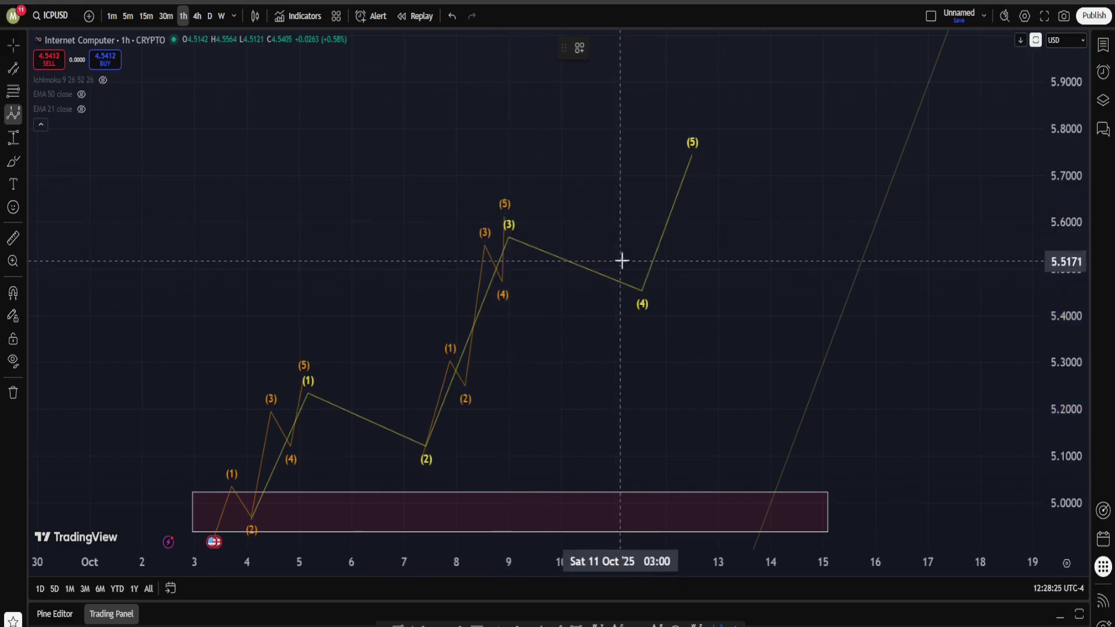
# Add a (1)–(5) sub-wave from wave (4) up to near 5.8
pyautogui.click(636, 317)
pyautogui.click(642, 234)
pyautogui.click(655, 280)
pyautogui.click(668, 159)
pyautogui.click(690, 200)
pyautogui.click(712, 123)
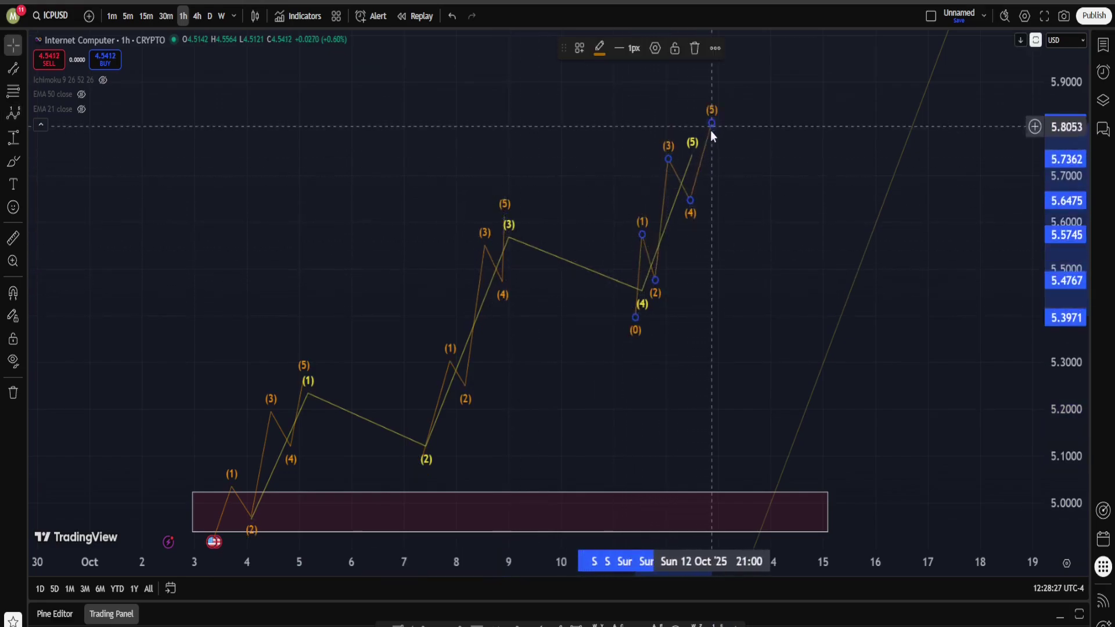
# Draw an A-B-C correction between waves (3) and (4)
pyautogui.click(13, 114)
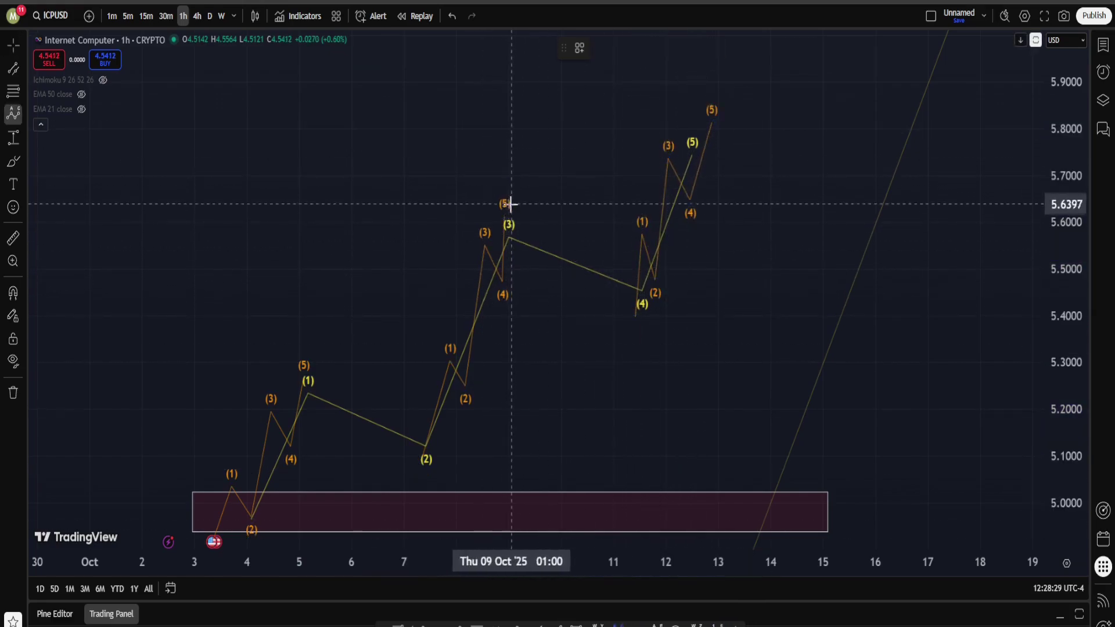
pyautogui.click(511, 205)
pyautogui.click(539, 290)
pyautogui.click(580, 191)
pyautogui.click(637, 283)
# Start a W-X correction near wave (1), then cancel it before finishing
pyautogui.click(316, 380)
pyautogui.click(345, 433)
pyautogui.click(384, 370)
pyautogui.press('Escape')
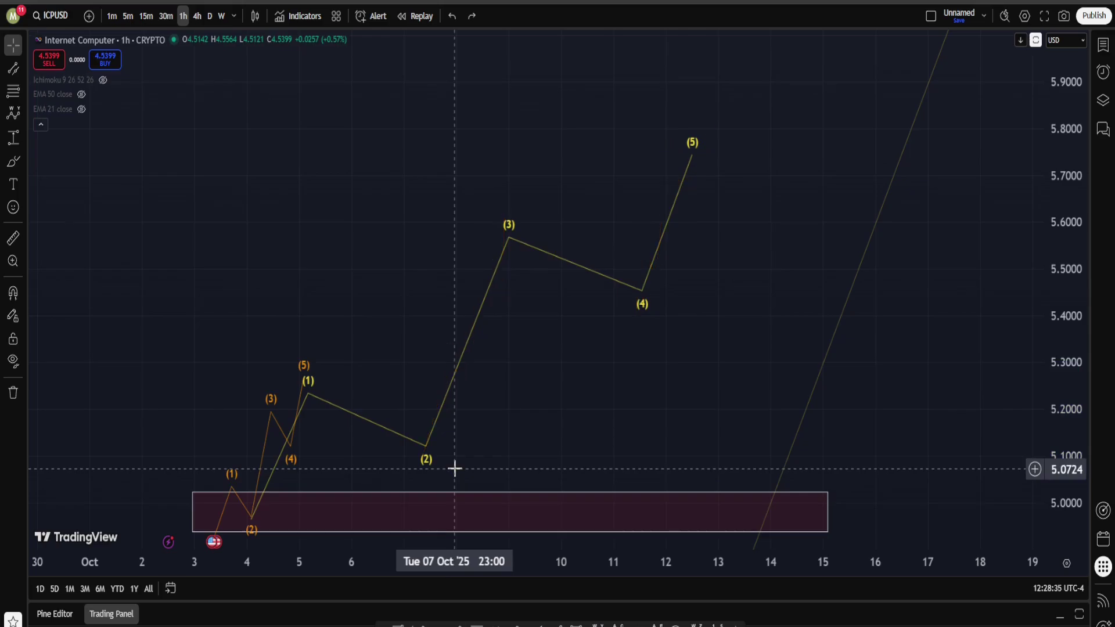
# Undo the projected impulse, its sub-wave and the zone, then refit the price scale
pyautogui.hotkey('ctrl', 'z')
pyautogui.hotkey('ctrl', 'z')
pyautogui.hotkey('ctrl', 'z')
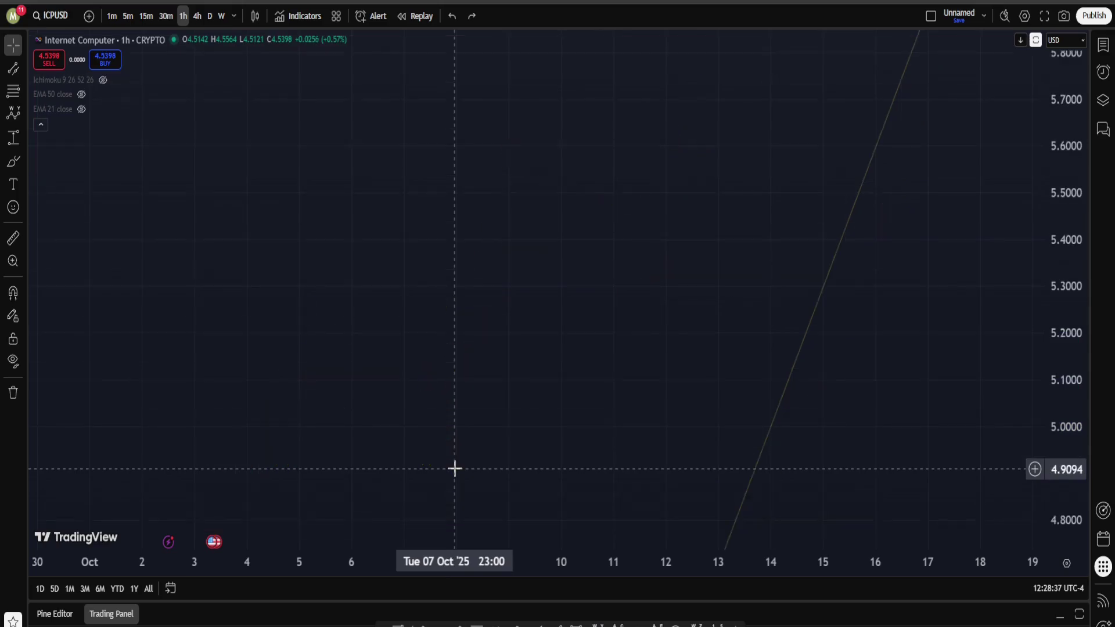
pyautogui.moveTo(455, 468); pyautogui.dragTo(842, 128)
pyautogui.doubleClick(1063, 210)
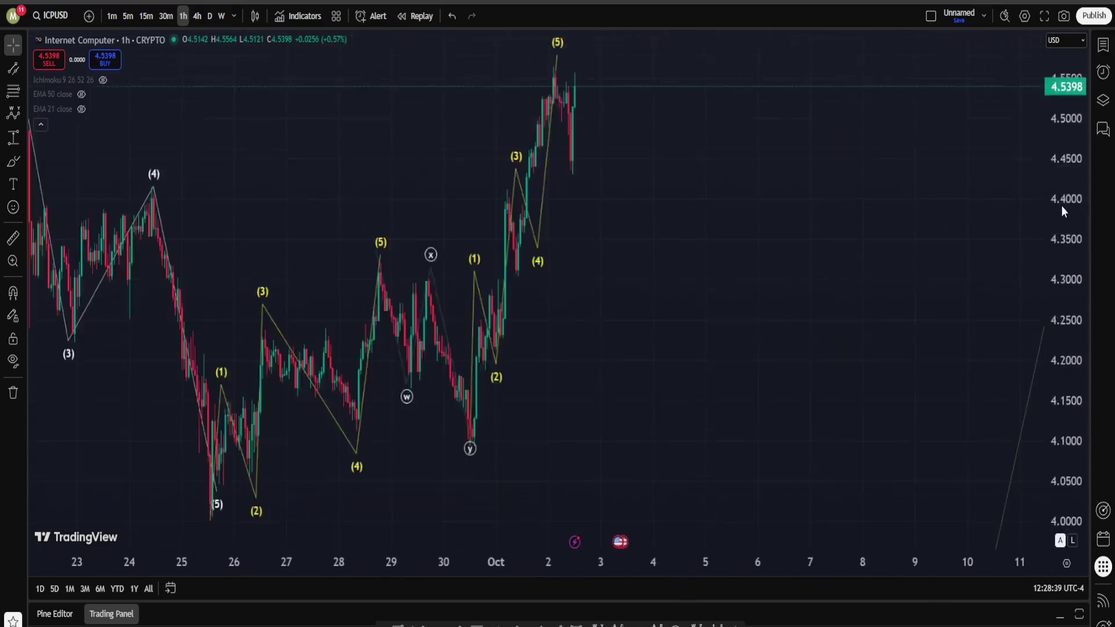
# Reposition the chart onto the recent ICPUSD candles and wave labels, then open its context menu
pyautogui.scroll(5, 747, 244)
pyautogui.scroll(-3, 857, 319)
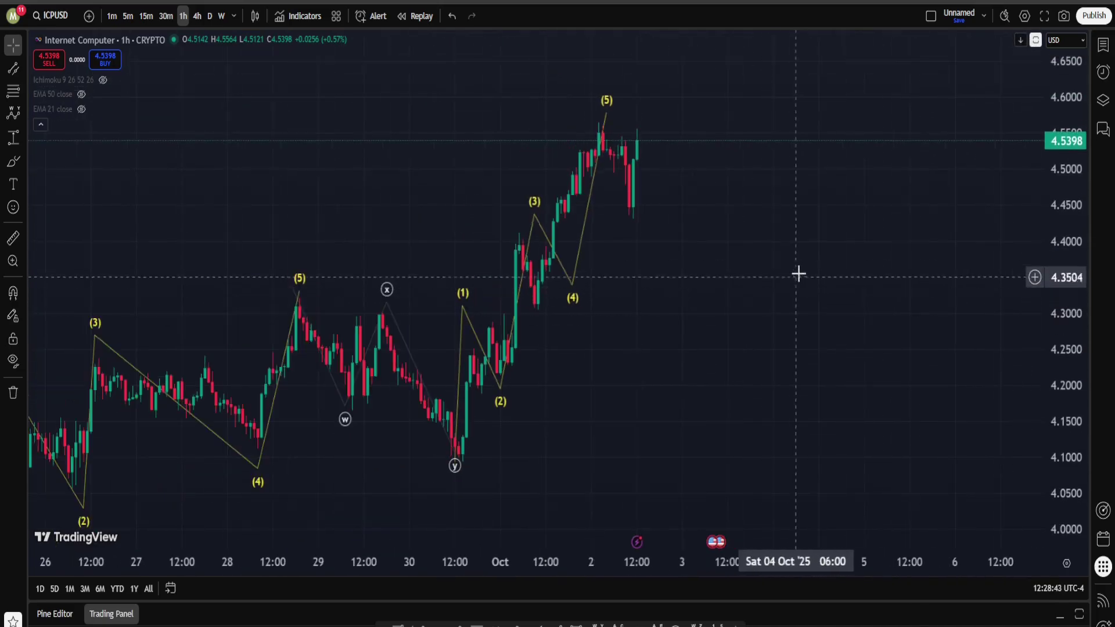
pyautogui.moveTo(773, 297); pyautogui.dragTo(709, 361)
pyautogui.scroll(-3, 700, 374)
pyautogui.moveTo(789, 419); pyautogui.dragTo(560, 317)
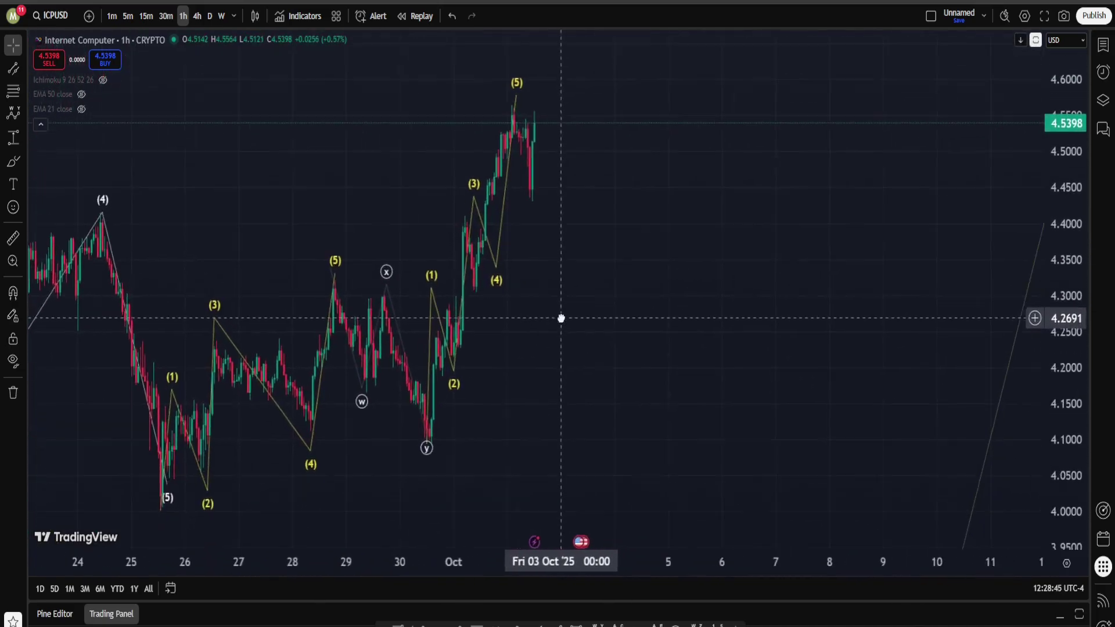
pyautogui.moveTo(1063, 250); pyautogui.dragTo(1062, 313)
pyautogui.moveTo(585, 242); pyautogui.dragTo(558, 292)
pyautogui.rightClick(552, 302)
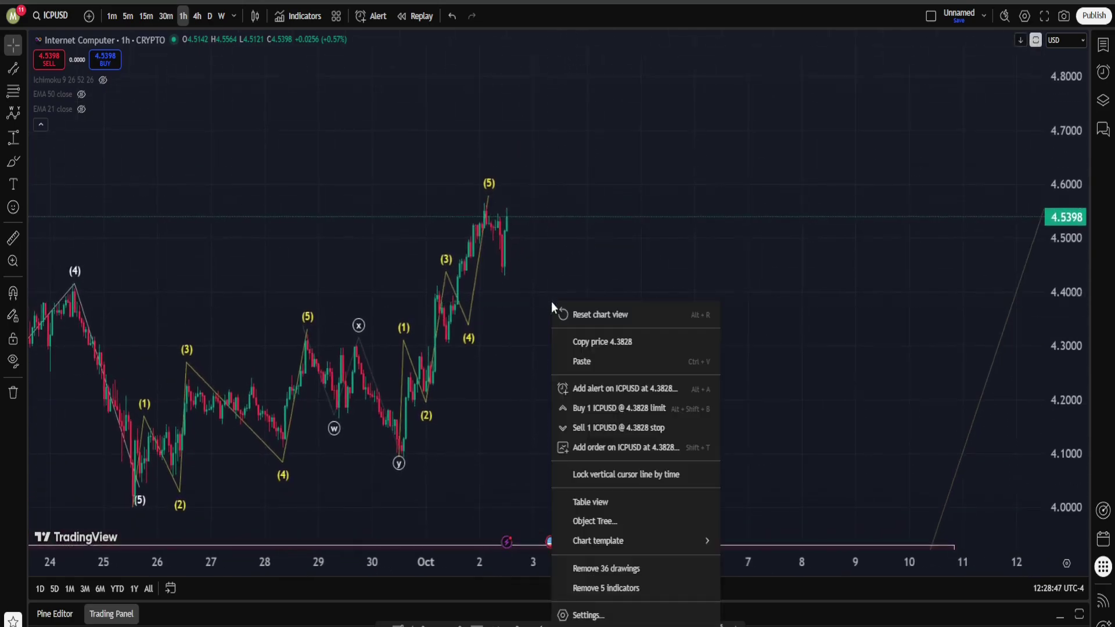
# Brush a yellow path from the (5) peak that chops sideways near 4.5, then rallies toward 4.8
pyautogui.click(592, 271)
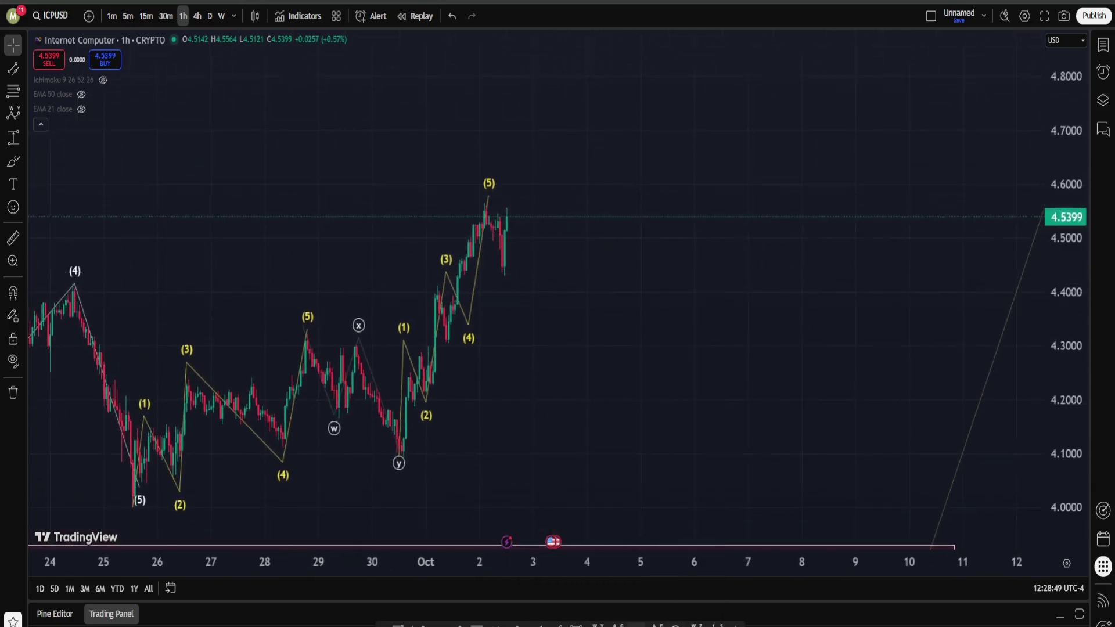
pyautogui.moveTo(481, 206)
pyautogui.mouseDown()
pyautogui.moveTo(585, 269)
pyautogui.moveTo(642, 194)
pyautogui.moveTo(664, 251)
pyautogui.moveTo(716, 241)
pyautogui.moveTo(744, 214)
pyautogui.moveTo(754, 246)
pyautogui.moveTo(836, 83)
pyautogui.mouseUp()
pyautogui.scroll(-5, 776, 373)
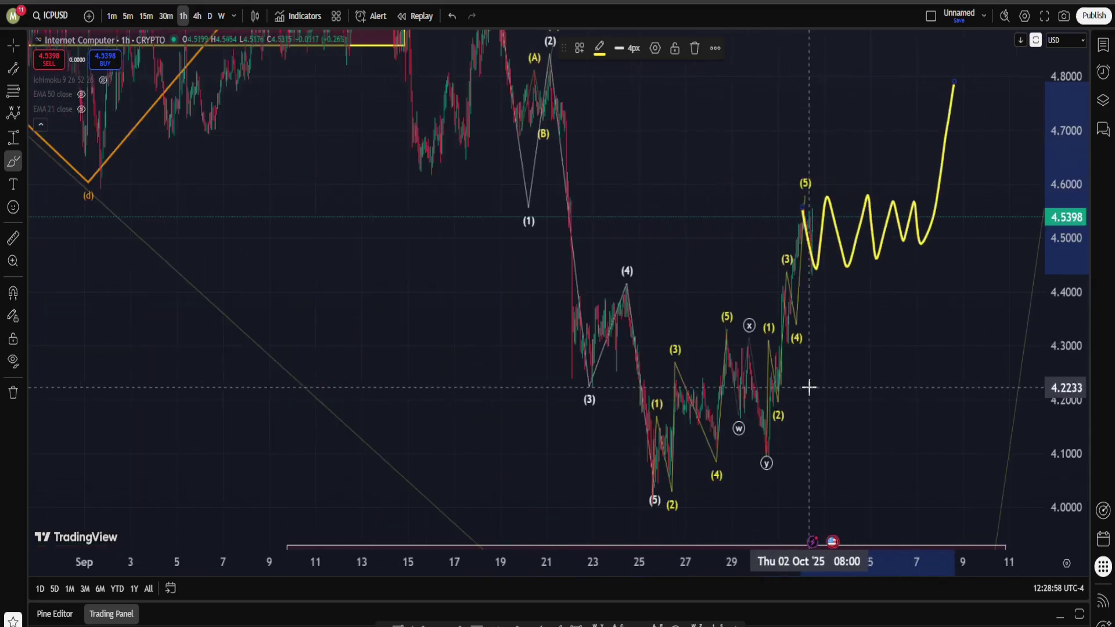
pyautogui.moveTo(908, 301); pyautogui.dragTo(581, 294)
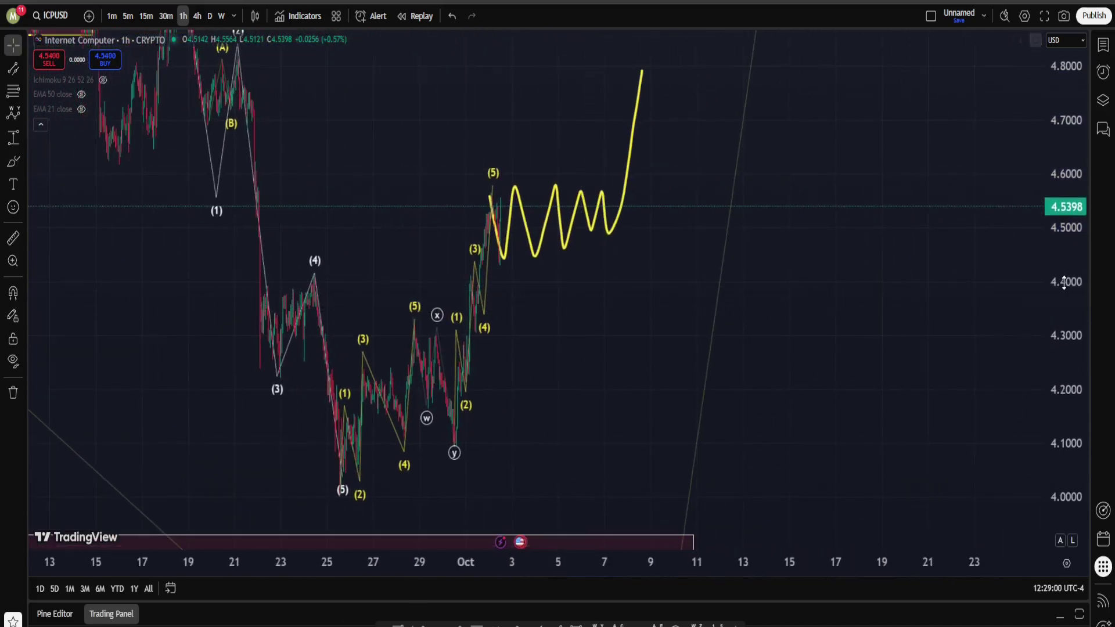
pyautogui.moveTo(923, 303); pyautogui.dragTo(852, 505)
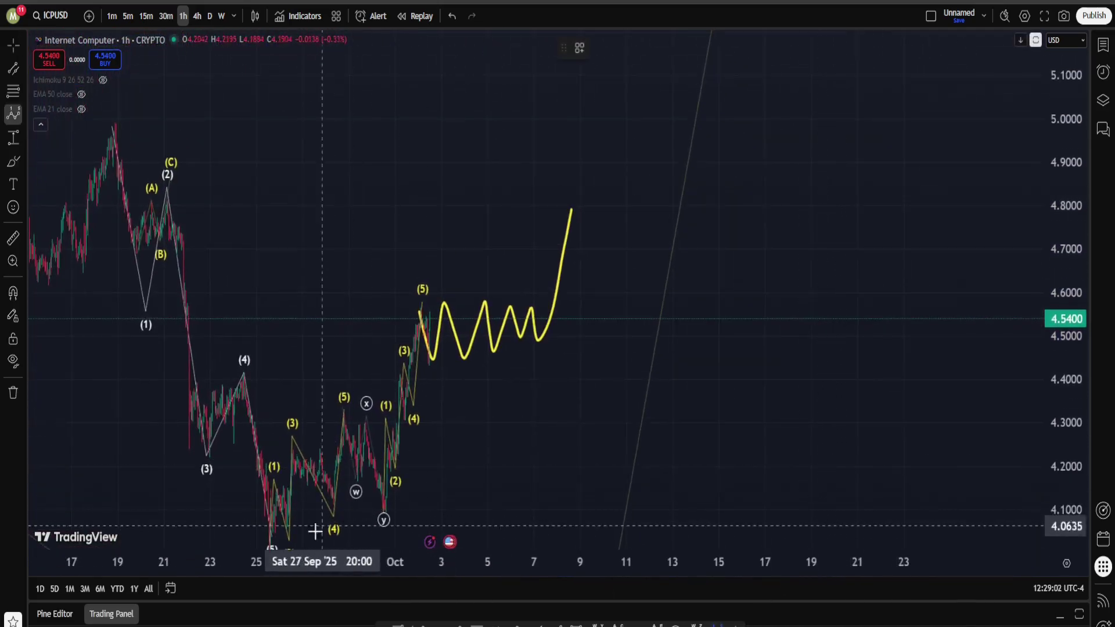
# Place an Elliott impulse from the Sep 25 low: (1) 4.47, (3) 4.56, (4) 4.43, (5) 4.83
pyautogui.click(257, 533)
pyautogui.click(340, 349)
pyautogui.click(388, 513)
pyautogui.click(454, 312)
pyautogui.click(540, 366)
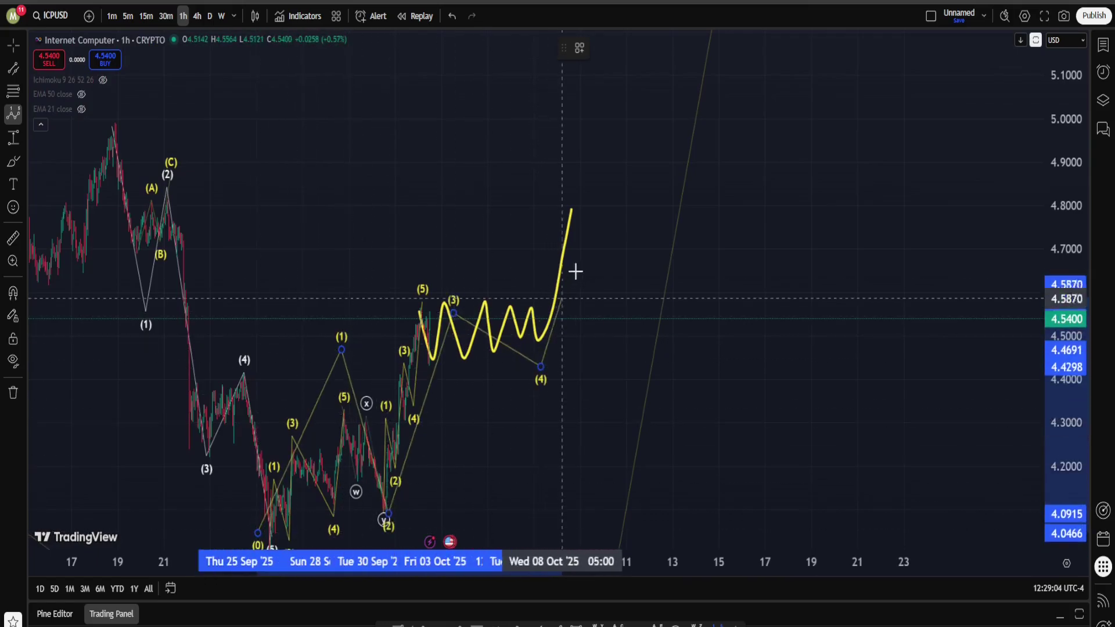
pyautogui.click(596, 194)
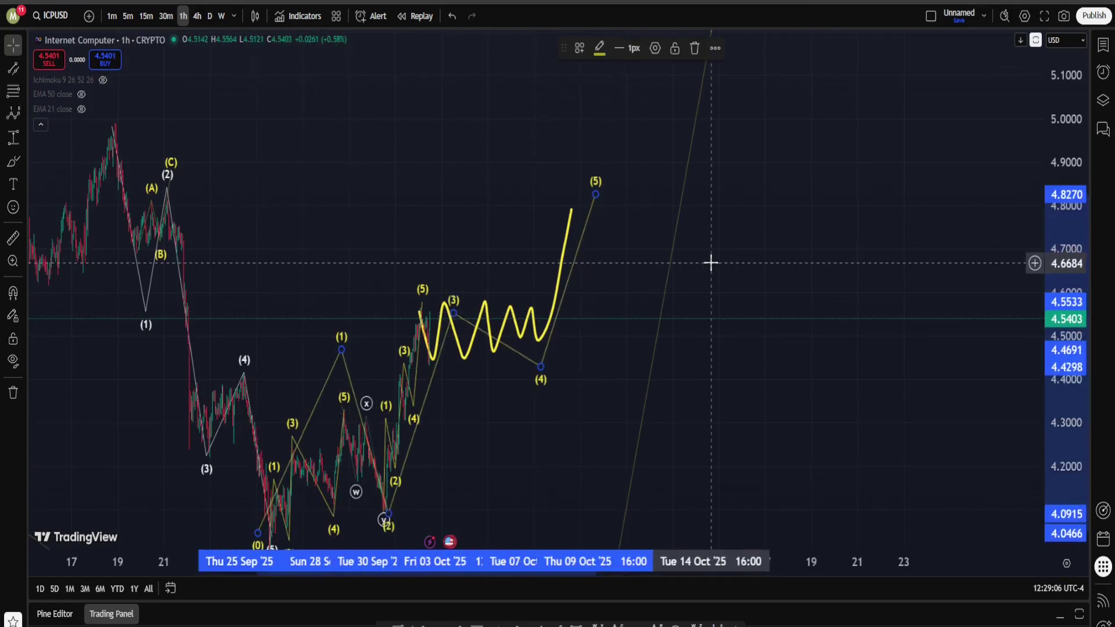
# Pan the view and brush a loop around wave (5), then undo the loop
pyautogui.rightClick(433, 321)
pyautogui.moveTo(441, 251); pyautogui.dragTo(676, 313)
pyautogui.hotkey('alt', 'b')
pyautogui.moveTo(836, 257); pyautogui.dragTo(624, 264)
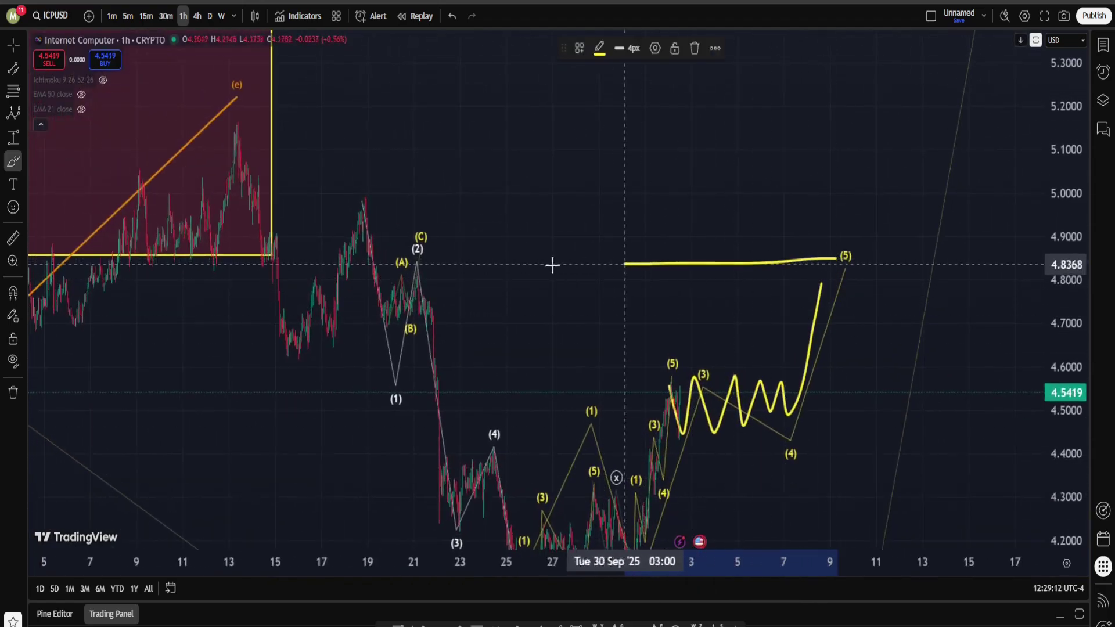
pyautogui.moveTo(535, 265)
pyautogui.mouseDown()
pyautogui.moveTo(373, 322)
pyautogui.moveTo(879, 309)
pyautogui.moveTo(804, 246)
pyautogui.moveTo(702, 253)
pyautogui.mouseUp()
pyautogui.hotkey('ctrl', 'z')
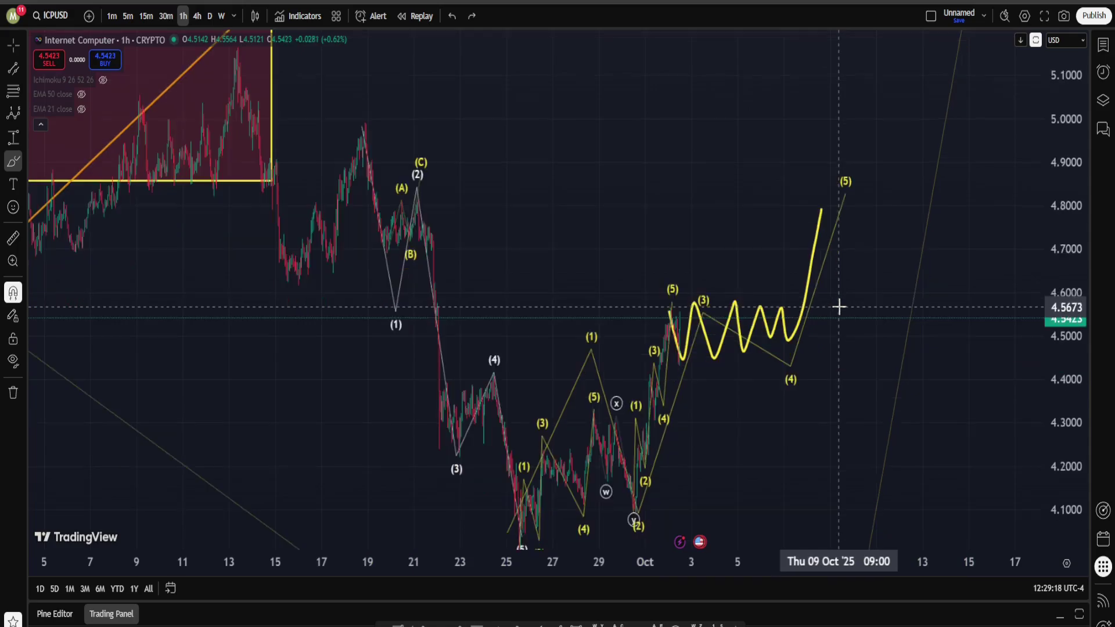
pyautogui.scroll(-3, 844, 314)
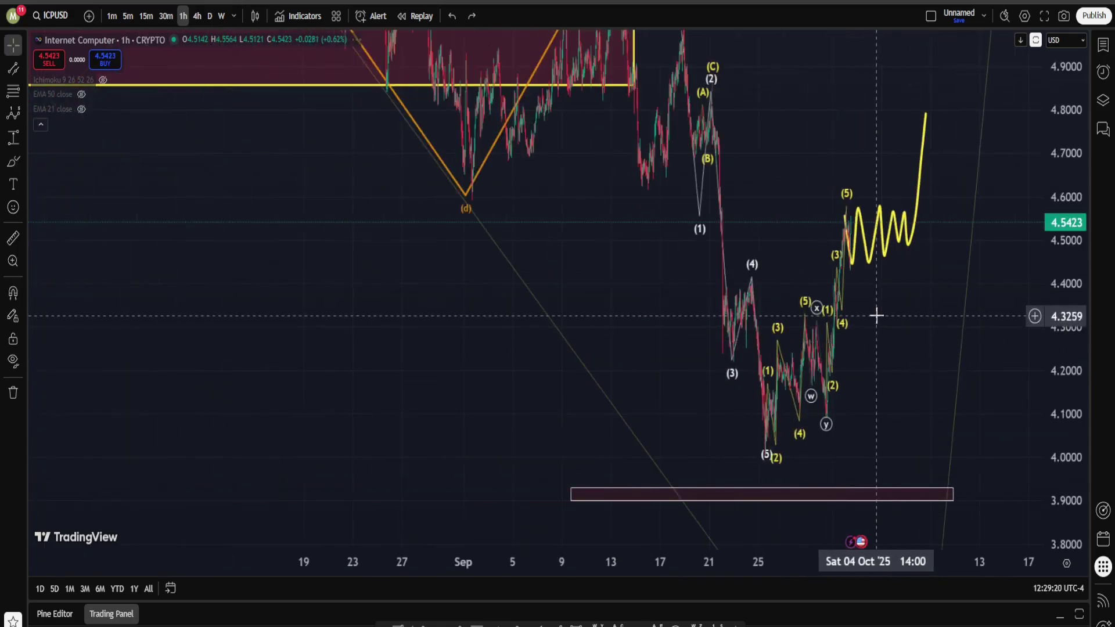
pyautogui.moveTo(1084, 253); pyautogui.dragTo(1040, 423)
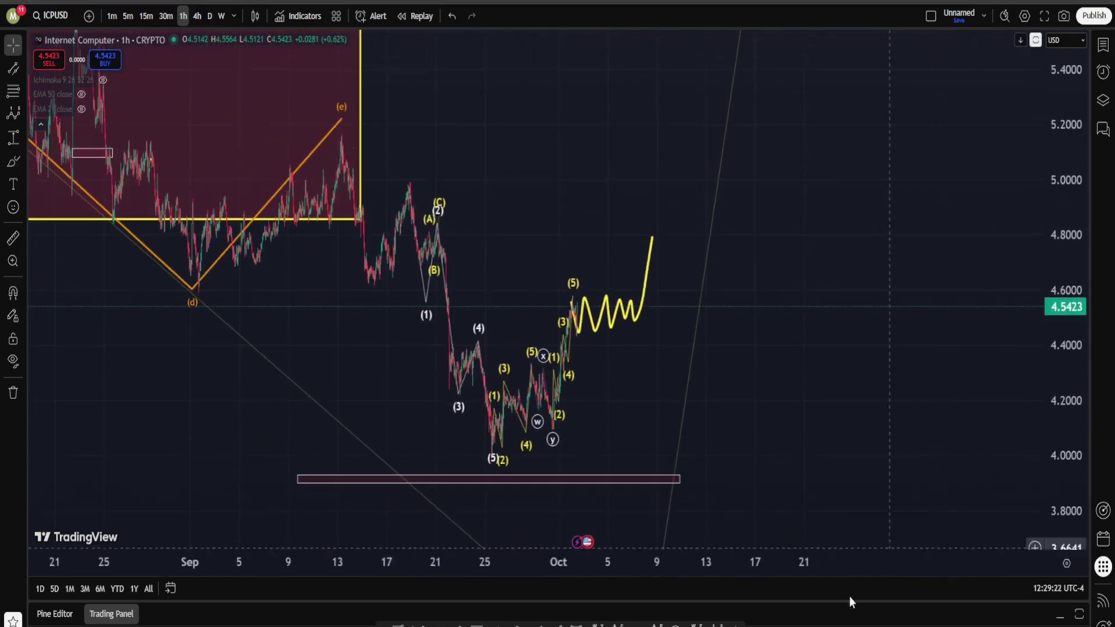
pyautogui.click(13, 114)
pyautogui.click(350, 136)
pyautogui.click(378, 293)
pyautogui.click(437, 174)
pyautogui.click(521, 465)
pyautogui.click(617, 288)
pyautogui.click(706, 488)
pyautogui.moveTo(617, 288); pyautogui.dragTo(660, 218)
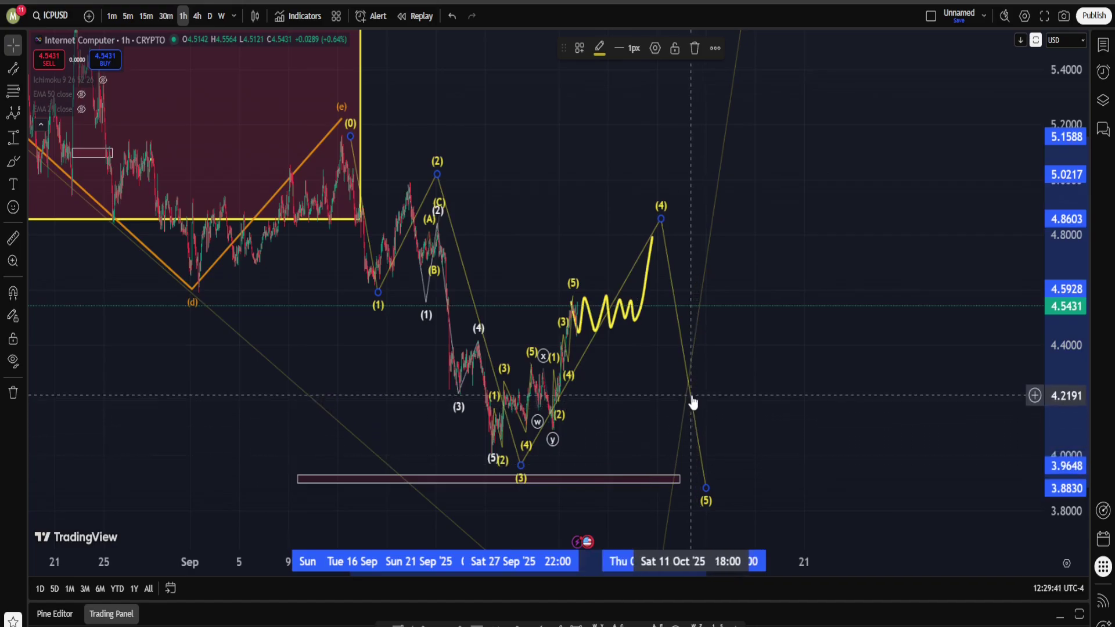
pyautogui.press('Delete')
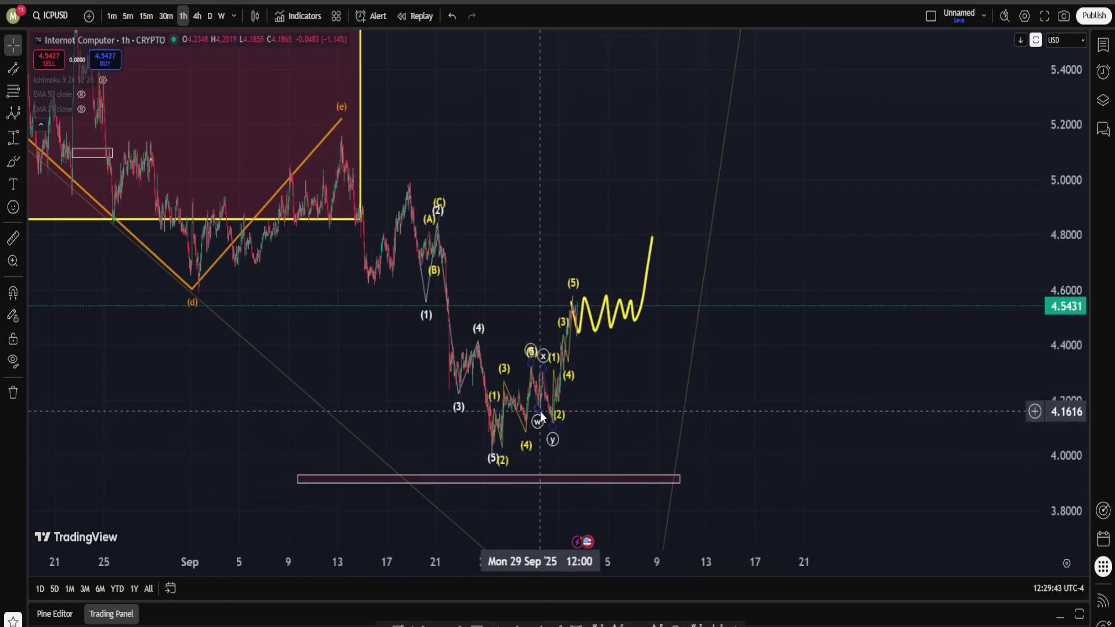
# Auto-fit the price scale and shift the chart to bring the projection into view
pyautogui.doubleClick(1078, 280)
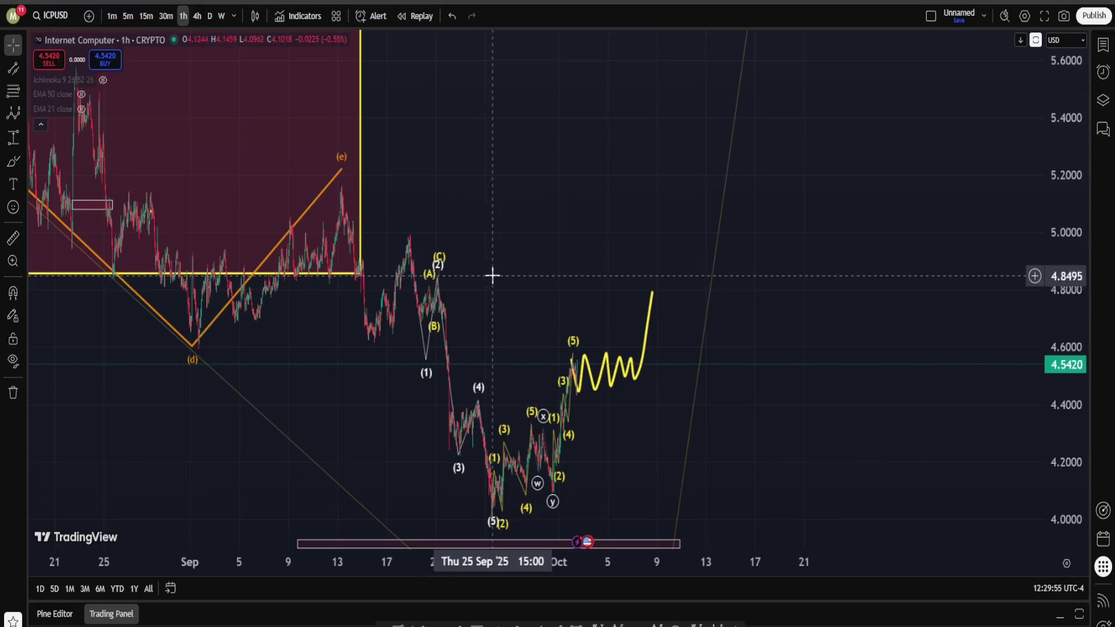
pyautogui.scroll(5, 637, 316)
pyautogui.moveTo(356, 243); pyautogui.dragTo(561, 377)
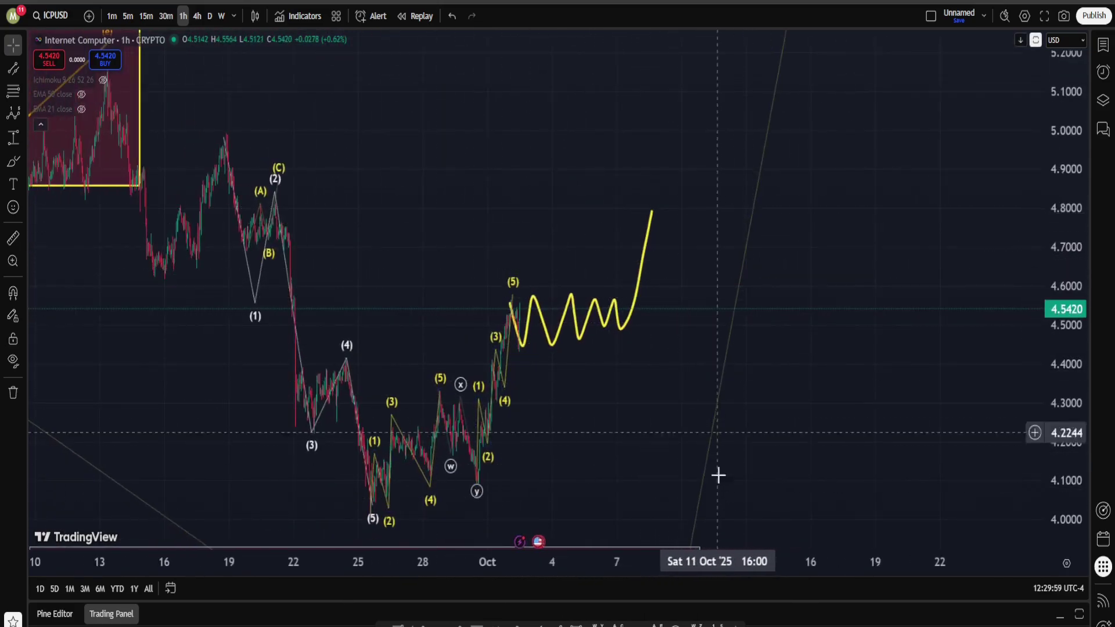
# Brush a rally to about 4.90 near 10 Oct, then a zigzag decline toward 4.25, removing the stray loop
pyautogui.click(12, 161)
pyautogui.moveTo(652, 211)
pyautogui.mouseDown()
pyautogui.moveTo(682, 167)
pyautogui.moveTo(746, 317)
pyautogui.mouseUp()
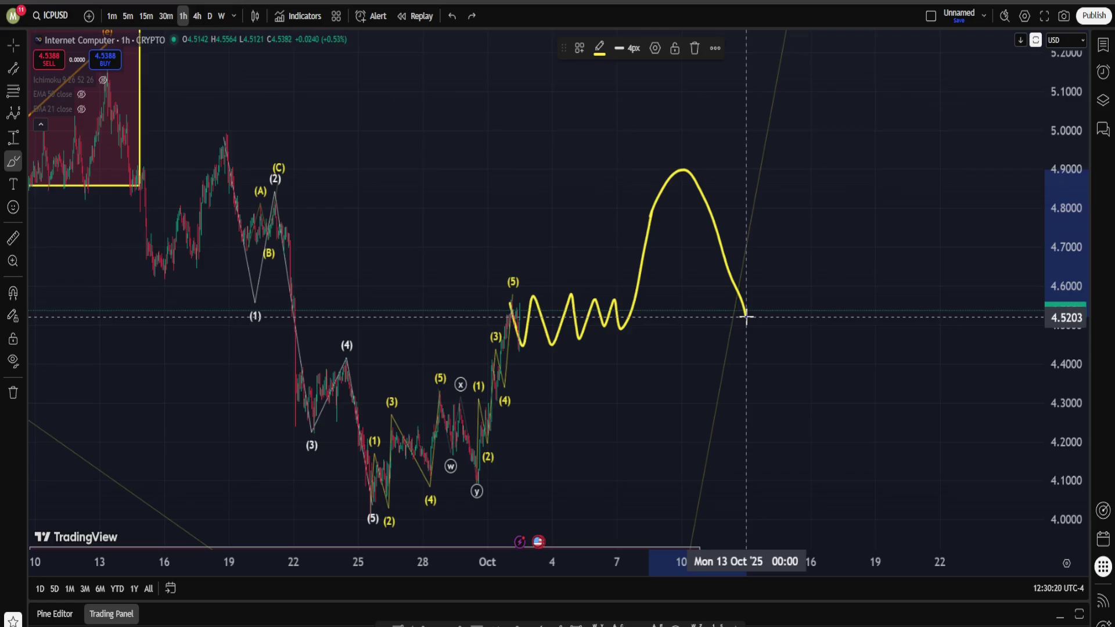
pyautogui.moveTo(747, 316)
pyautogui.mouseDown()
pyautogui.moveTo(784, 214)
pyautogui.moveTo(812, 378)
pyautogui.moveTo(837, 278)
pyautogui.moveTo(857, 416)
pyautogui.moveTo(887, 339)
pyautogui.moveTo(926, 319)
pyautogui.moveTo(950, 428)
pyautogui.mouseUp()
pyautogui.moveTo(853, 269)
pyautogui.mouseDown()
pyautogui.moveTo(836, 420)
pyautogui.moveTo(923, 255)
pyautogui.moveTo(897, 269)
pyautogui.mouseUp()
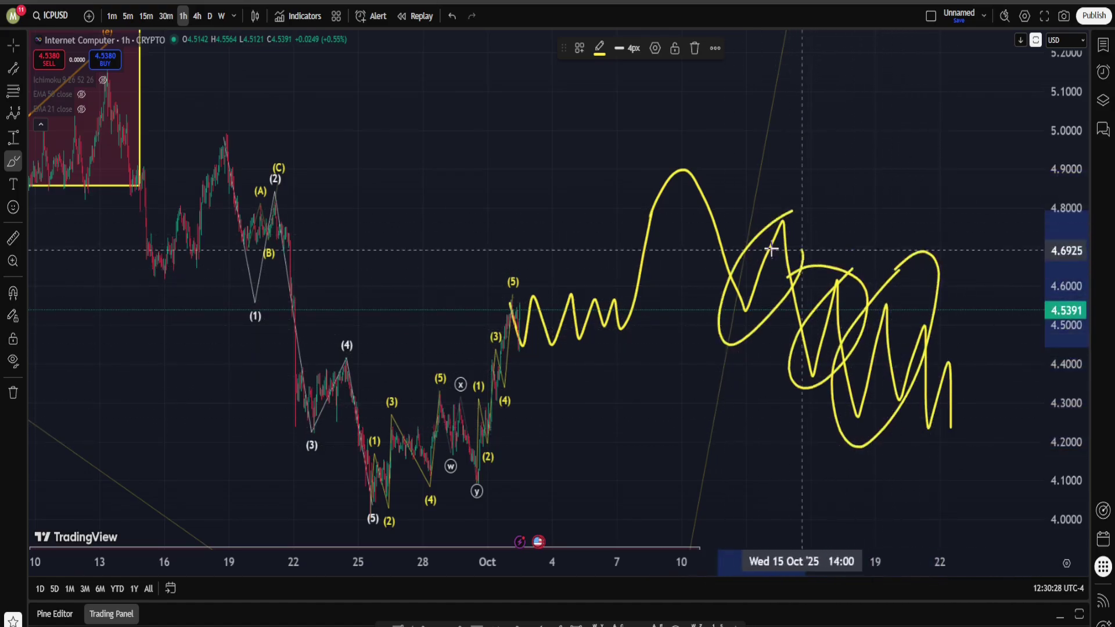
pyautogui.hotkey('ctrl', 'z')
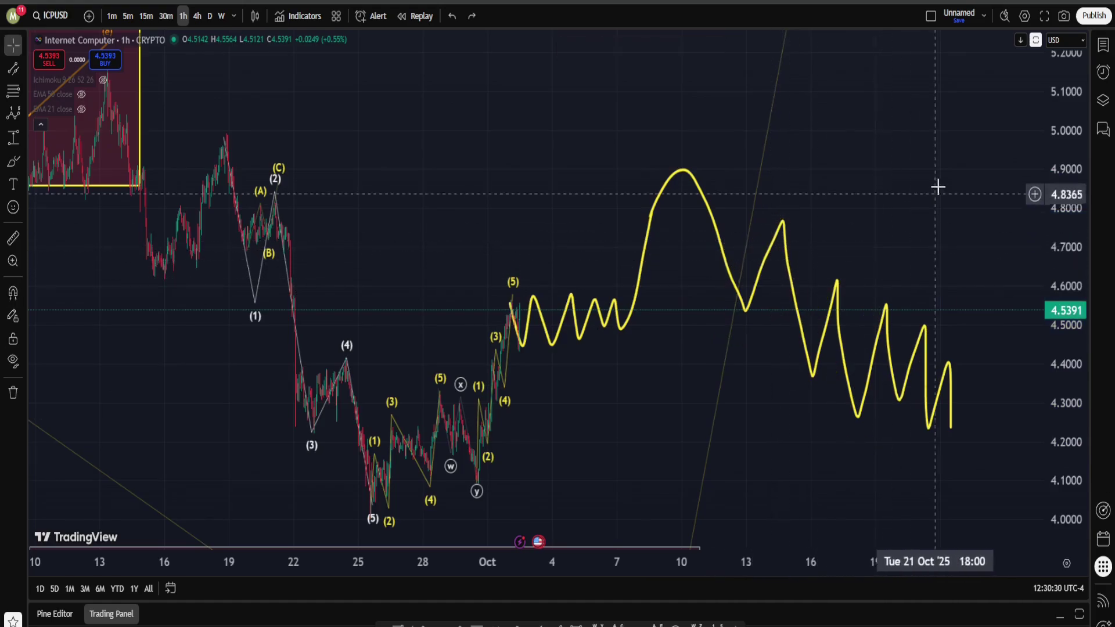
pyautogui.scroll(-2, 982, 197)
# Start an impulse wave at the late-September low with (1) near 5.02 and (2) near 4.36
pyautogui.scroll(-2, 854, 368)
pyautogui.rightClick(935, 184)
pyautogui.scroll(-2, 600, 343)
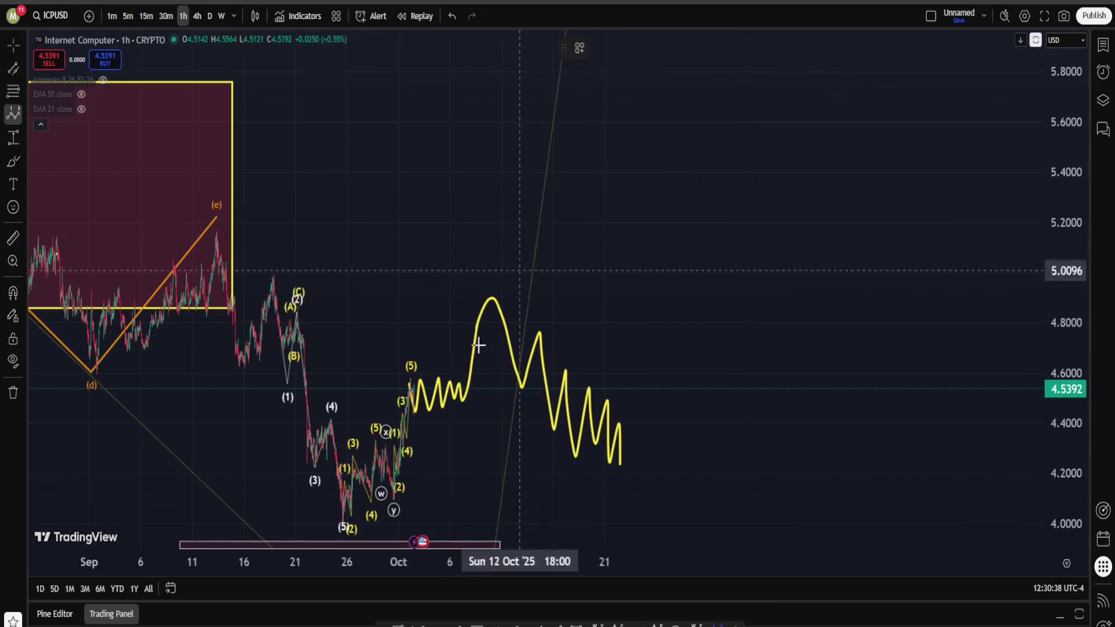
pyautogui.click(318, 524)
pyautogui.click(478, 267)
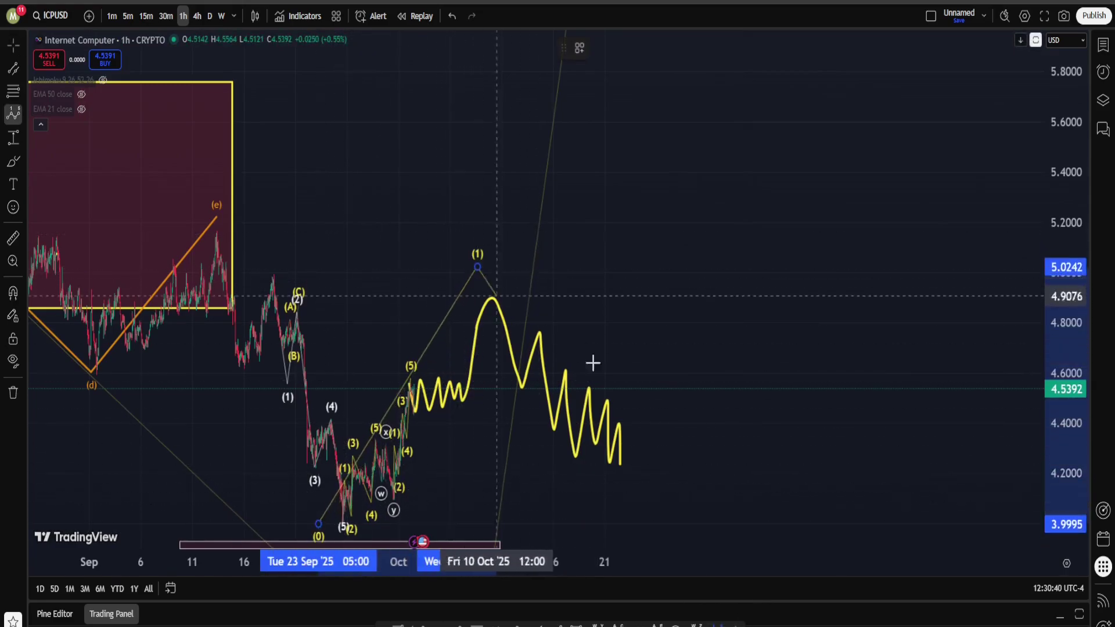
pyautogui.click(654, 434)
# Compress the price scale, place (3) near 6.1 and (4) near 5.73, then deselect the wave
pyautogui.moveTo(1067, 158); pyautogui.dragTo(1067, 220)
pyautogui.click(789, 93)
pyautogui.click(966, 155)
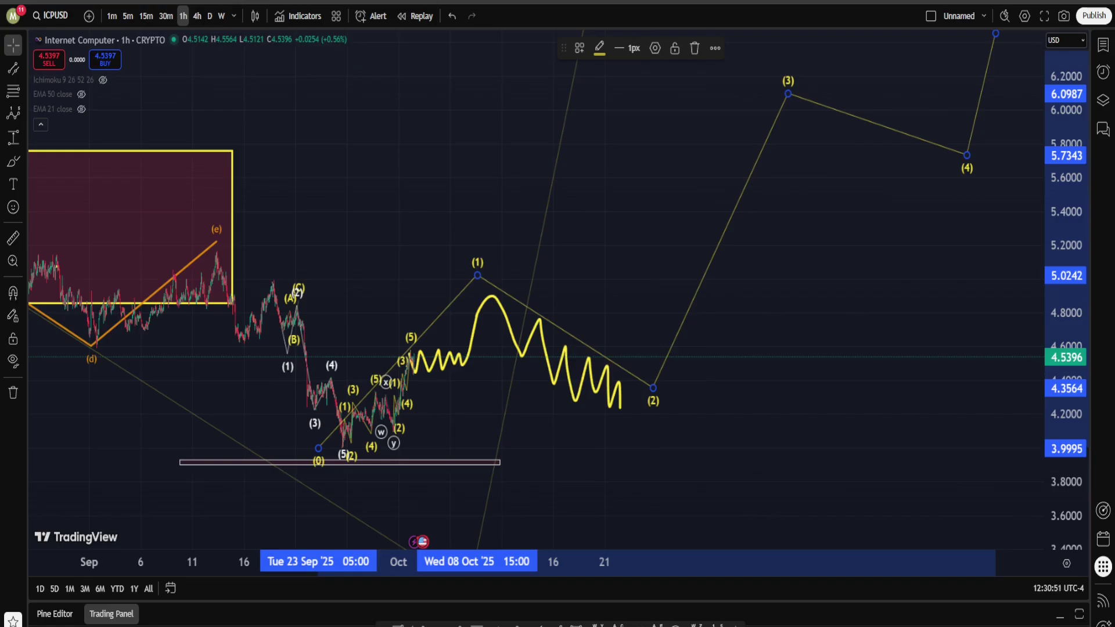
pyautogui.click(744, 164)
pyautogui.hscroll(-3, 722, 217)
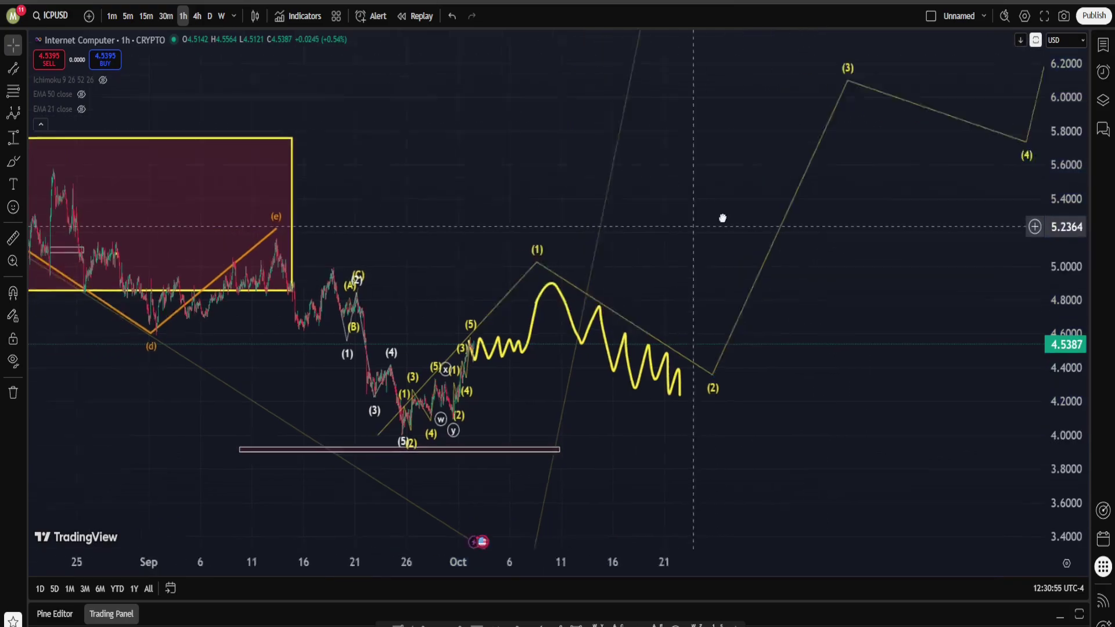
pyautogui.hscroll(3, 786, 166)
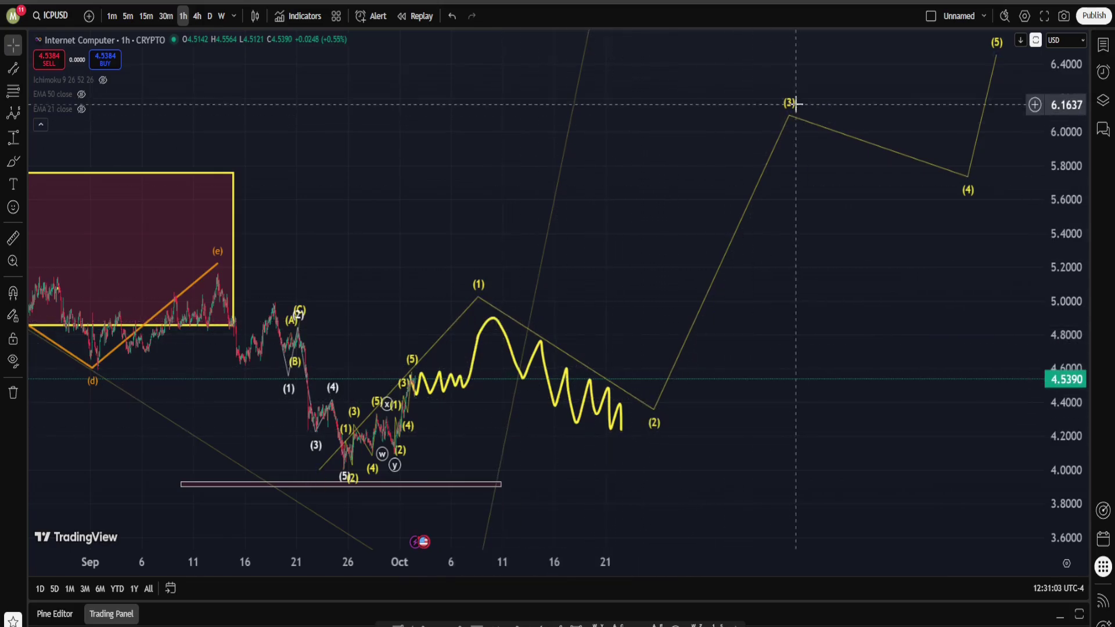
pyautogui.scroll(-3, 739, 233)
pyautogui.rightClick(782, 200)
pyautogui.press('Escape')
pyautogui.hscroll(3, 633, 209)
pyautogui.hscroll(2, 834, 131)
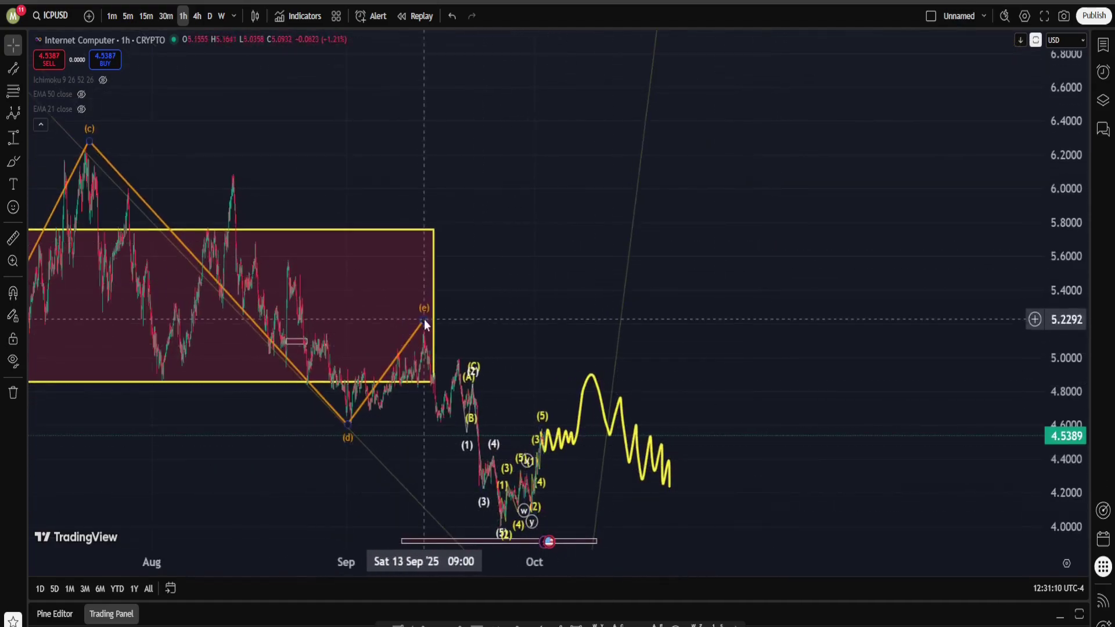
# Stretch the red 4.86–5.76 resistance zone rightward past the projection into late October
pyautogui.moveTo(432, 308); pyautogui.dragTo(818, 333)
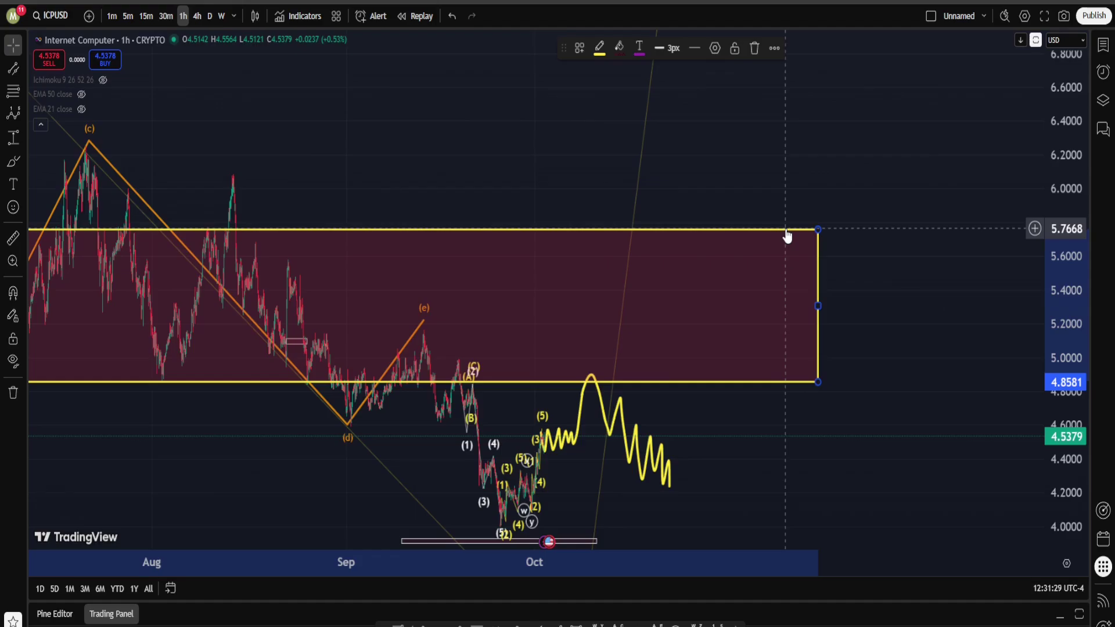
pyautogui.scroll(5, 545, 381)
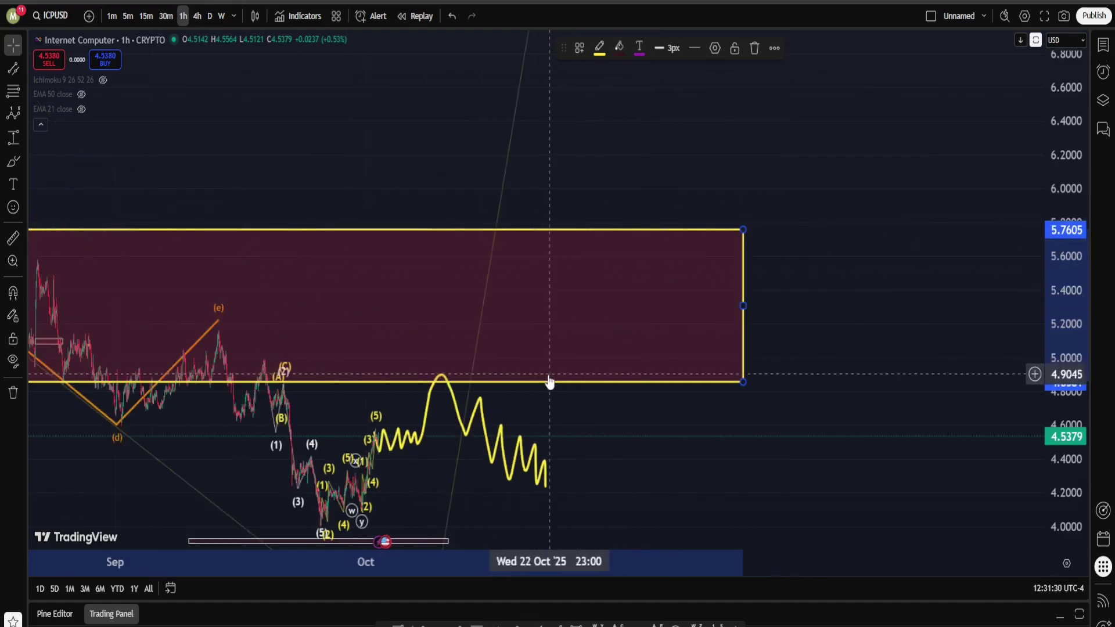
pyautogui.scroll(-5, 426, 383)
pyautogui.scroll(8, 646, 307)
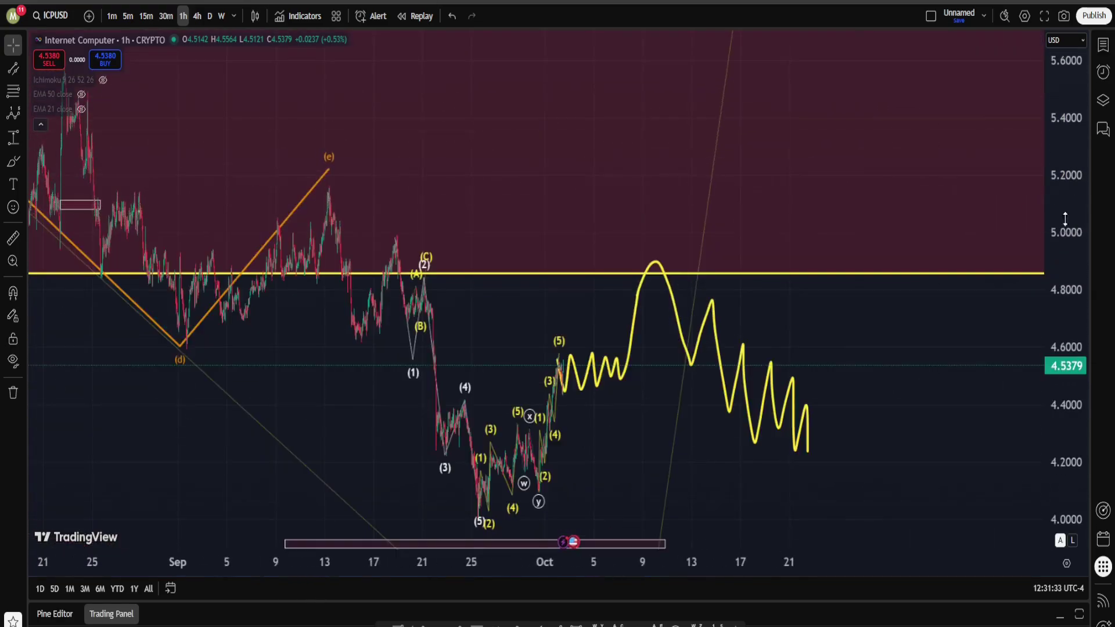
pyautogui.scroll(-6, 646, 307)
pyautogui.scroll(1, 846, 311)
pyautogui.hotkey('alt', 'b')
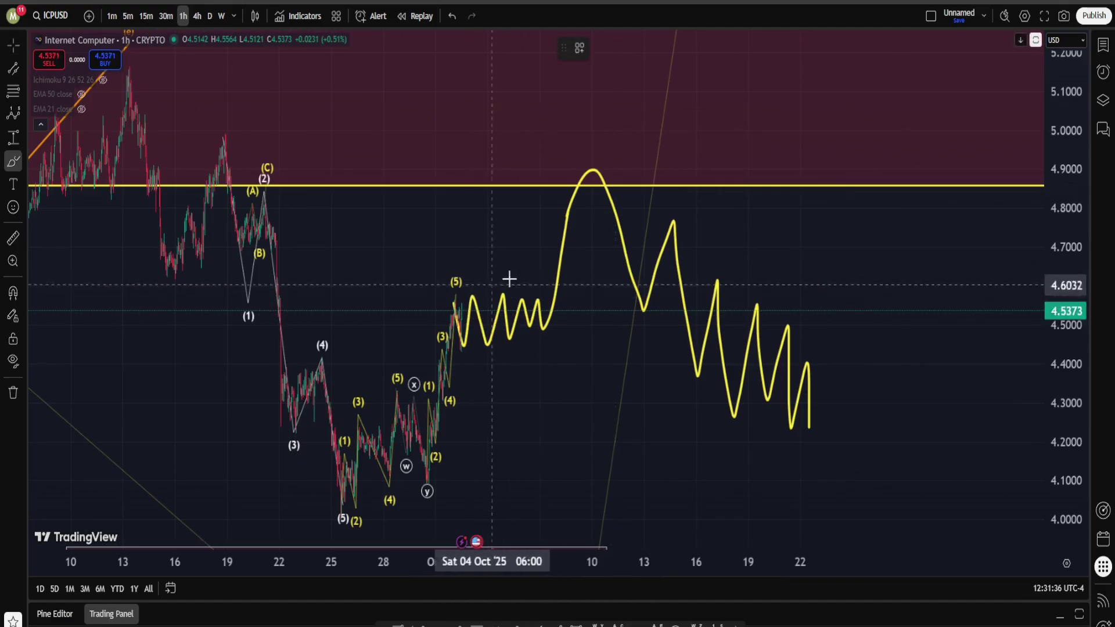
# Brush a loop around the projection, then undo it along with part of the yellow curve
pyautogui.moveTo(820, 252); pyautogui.dragTo(830, 260)
pyautogui.moveTo(887, 327)
pyautogui.mouseDown()
pyautogui.moveTo(608, 144)
pyautogui.moveTo(929, 368)
pyautogui.mouseUp()
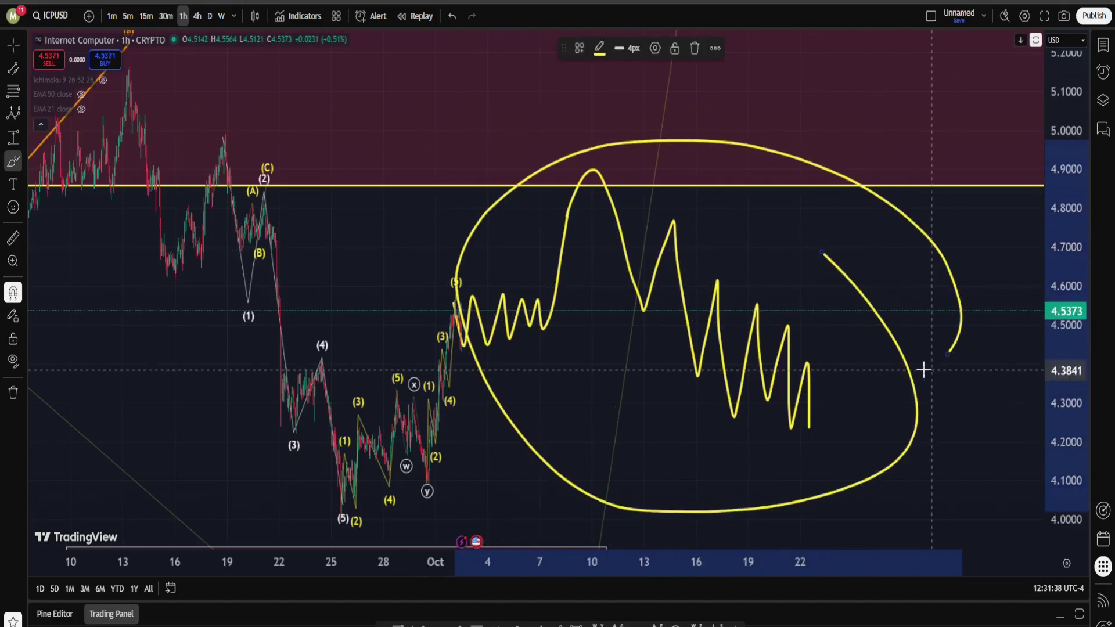
pyautogui.hotkey('ctrl', 'z')
pyautogui.hotkey('ctrl', 'z')
pyautogui.hotkey('ctrl', 'z')
pyautogui.hotkey('ctrl', 'z')
pyautogui.hotkey('ctrl', 'z')
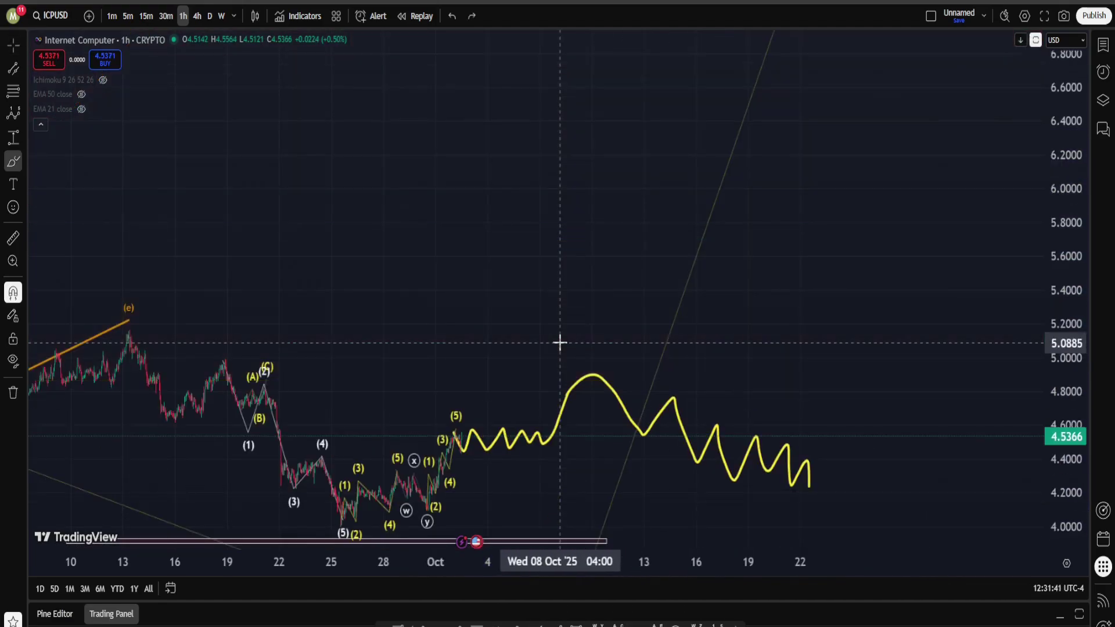
pyautogui.hotkey('ctrl', 'z')
pyautogui.hotkey('ctrl', 'z')
pyautogui.hotkey('ctrl', 'z')
pyautogui.hotkey('ctrl', 'z')
pyautogui.hotkey('ctrl', 'z')
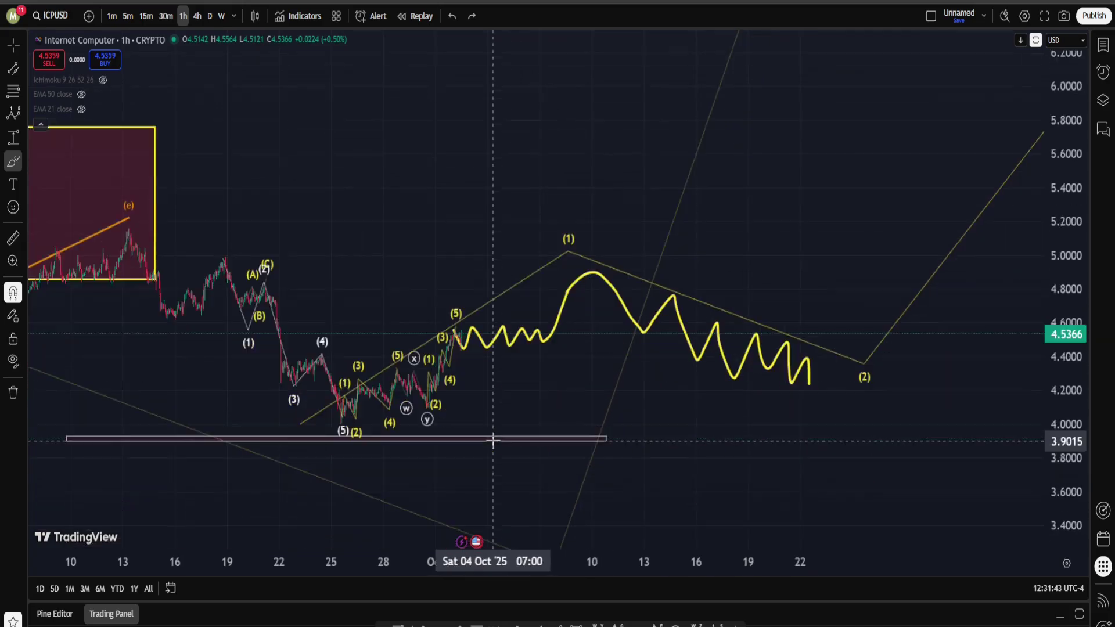
pyautogui.hotkey('ctrl', 'z')
pyautogui.hotkey('ctrl', 'z')
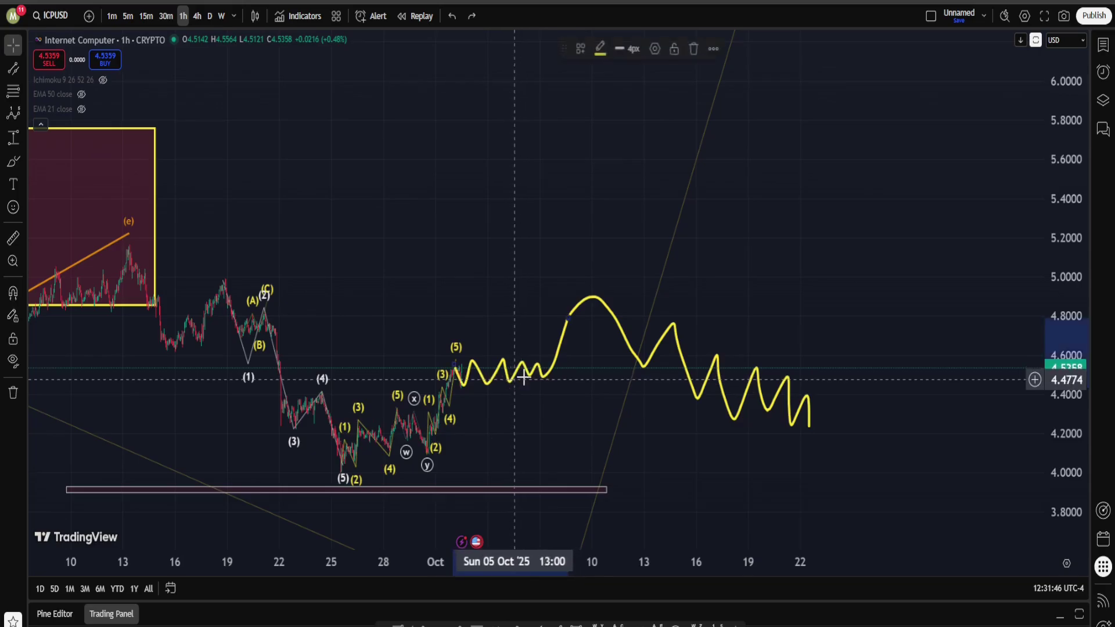
pyautogui.hotkey('ctrl', 'z')
# Select the remaining yellow projection curve and delete it
pyautogui.click(621, 332)
pyautogui.press('Delete')
pyautogui.hscroll(-6, 665, 307)
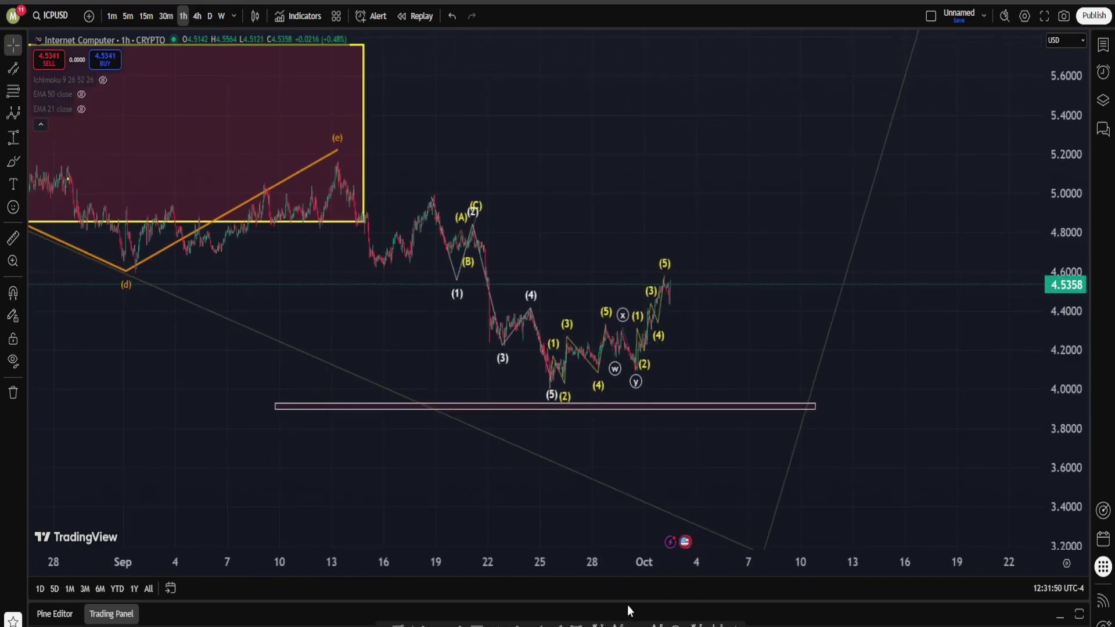
# Brush a yellow path from the (5) peak down to the 3.89 support box, then up to 5.0
pyautogui.hotkey('alt', 'b')
pyautogui.moveTo(676, 273); pyautogui.dragTo(743, 405)
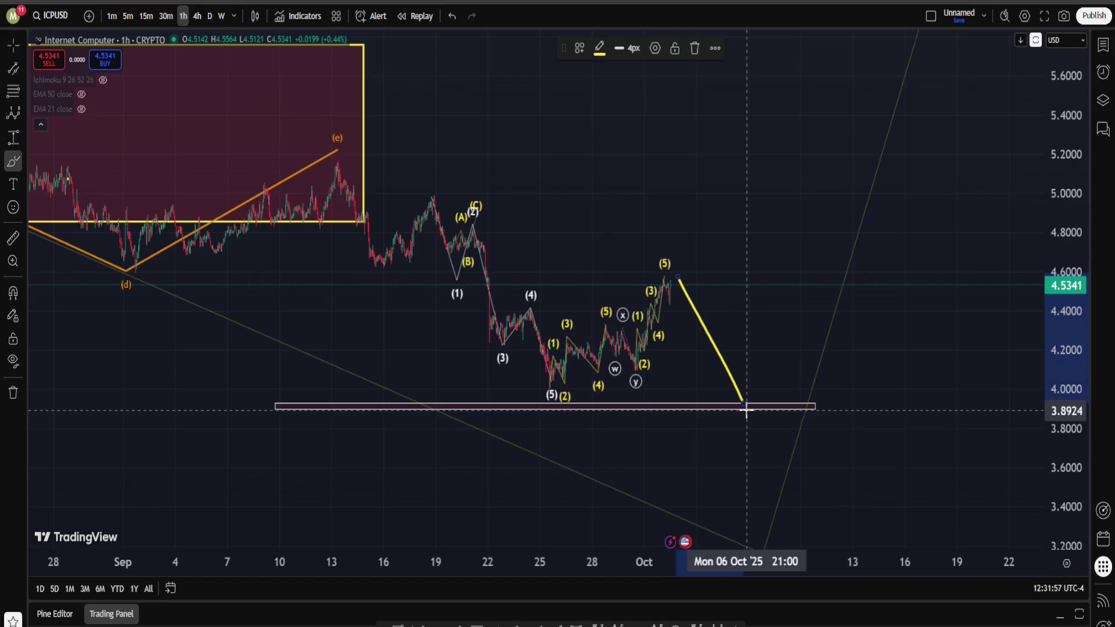
pyautogui.moveTo(746, 409); pyautogui.dragTo(829, 186)
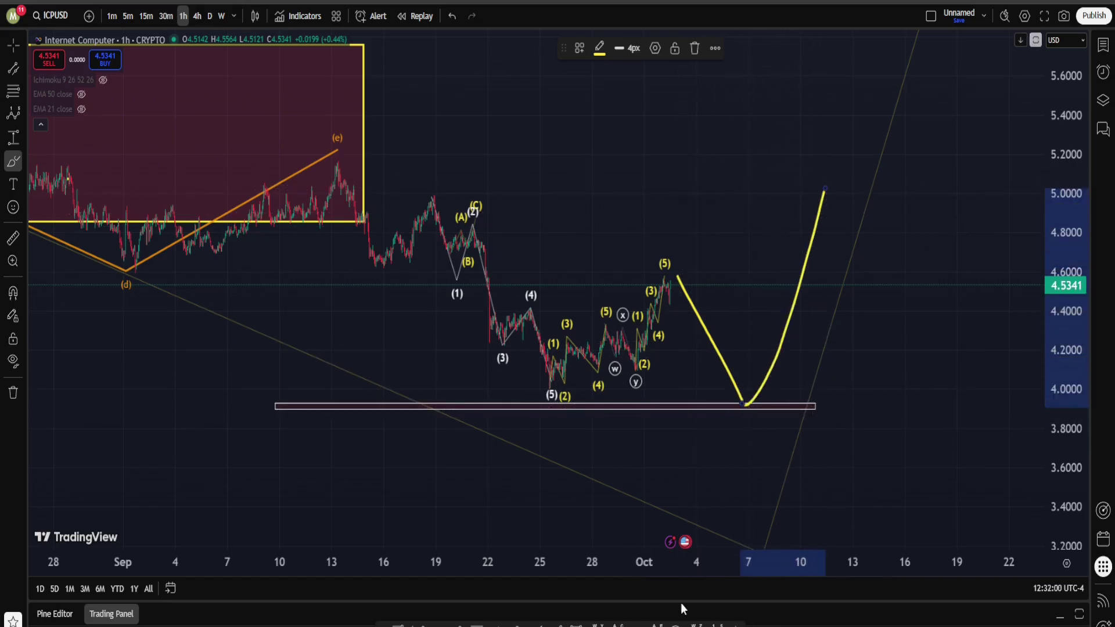